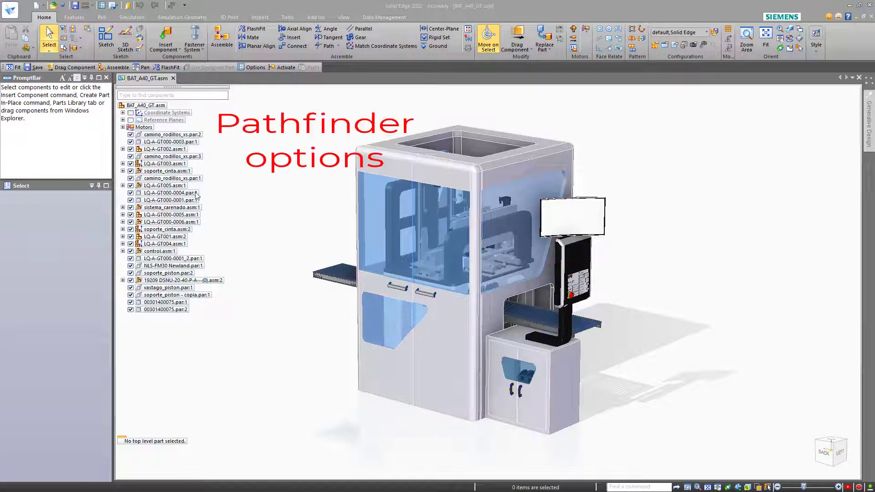
- Examine the display options offered for LQ-A-GT000-0001.par:1 in the component tree
right_click(150, 200)
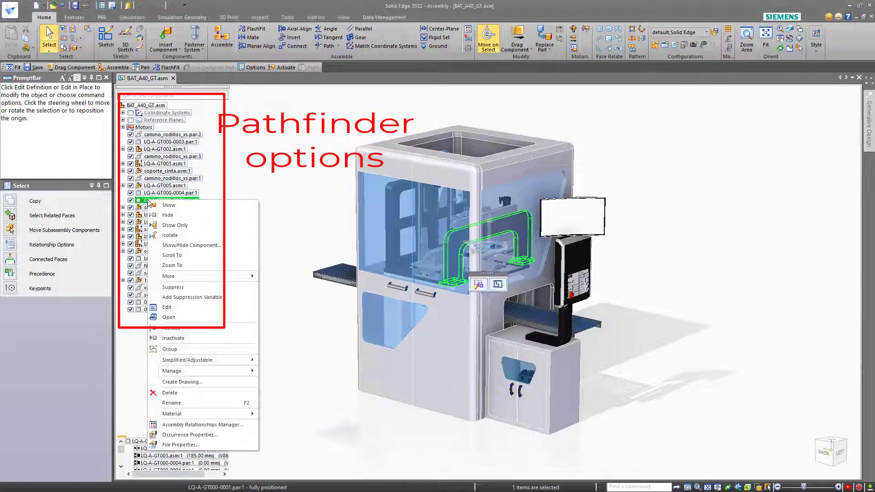
key("Escape")
key("Escape")
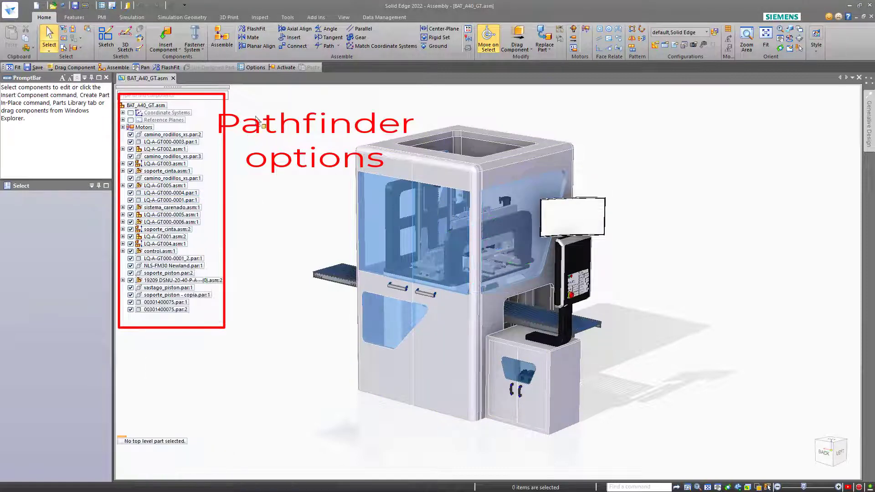
- Orbit the machine and examine the saved views in the View Orientation gallery
left_click(344, 19)
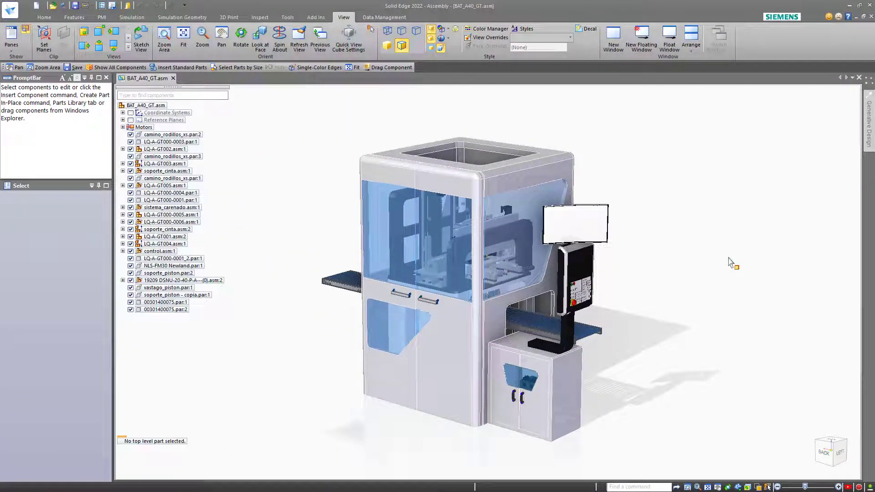
middle_click_drag(699, 254, 744, 412)
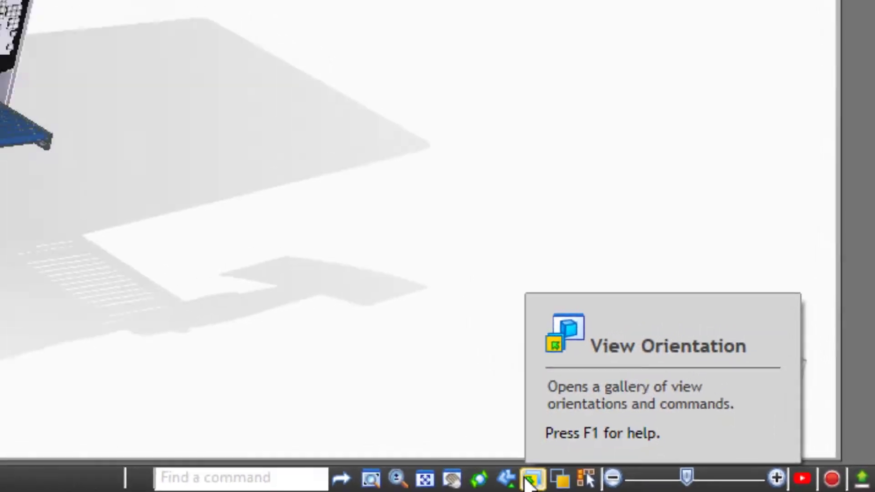
left_click(453, 475)
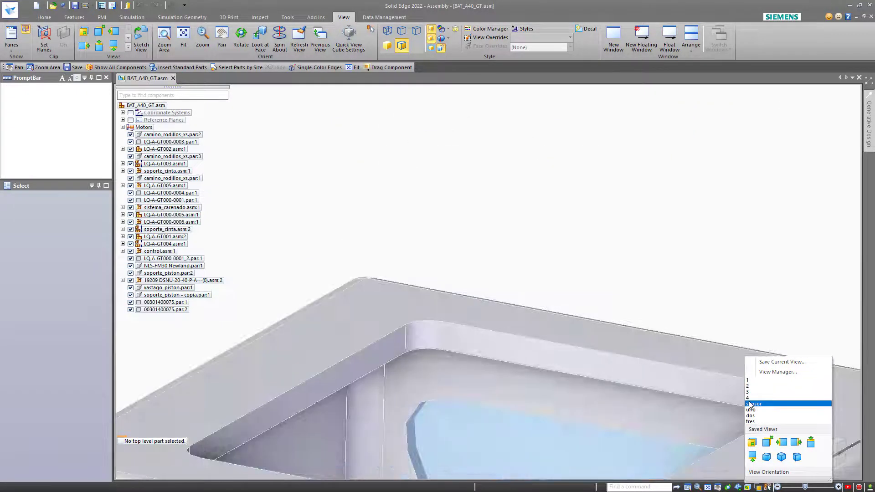
key("Escape")
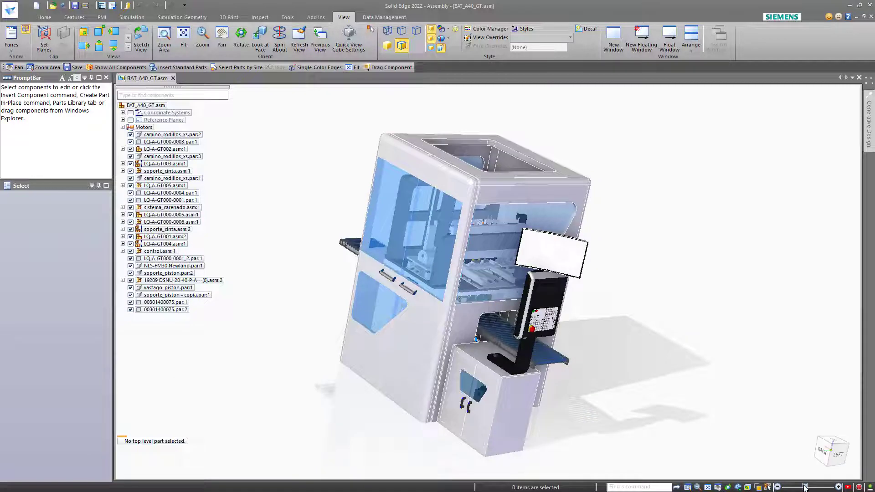
- Zoom the assembly in and out, and turn it to show its left side at an angle
mouse_move(806, 487)
left_mouse_down()
mouse_move(793, 487)
mouse_move(814, 487)
mouse_move(807, 487)
left_mouse_up()
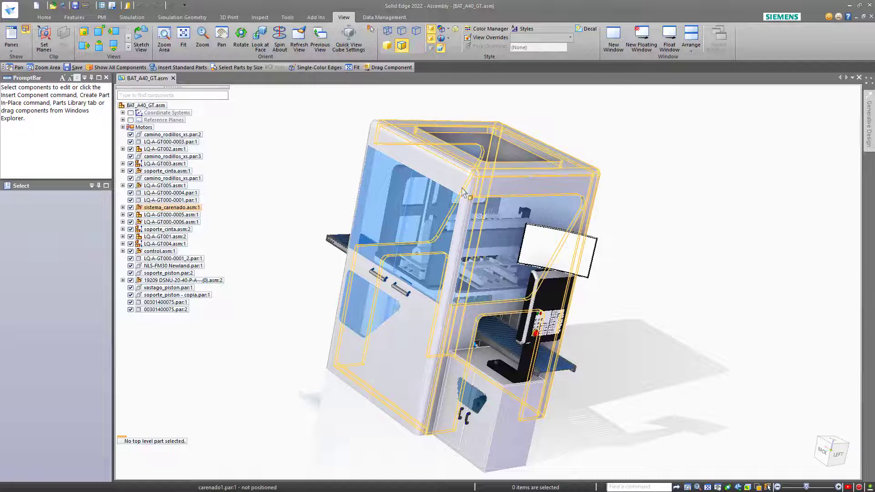
scroll(455, 238, "down", 5)
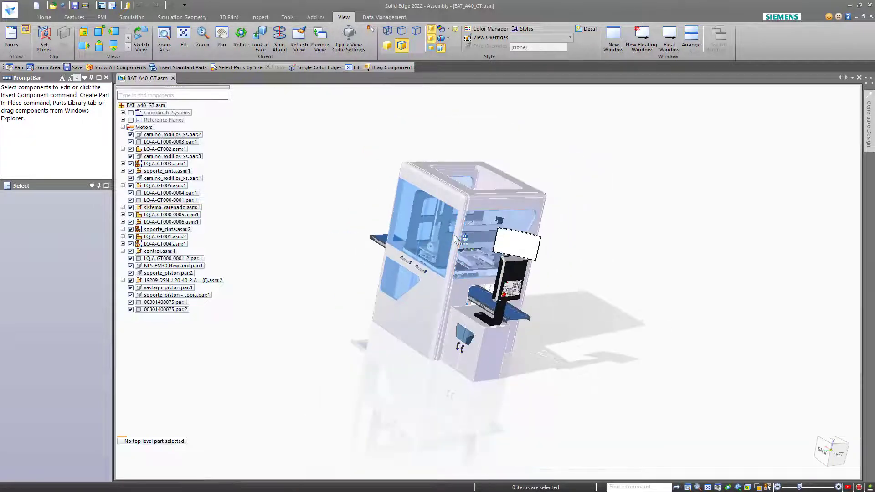
scroll(455, 238, "up", 6)
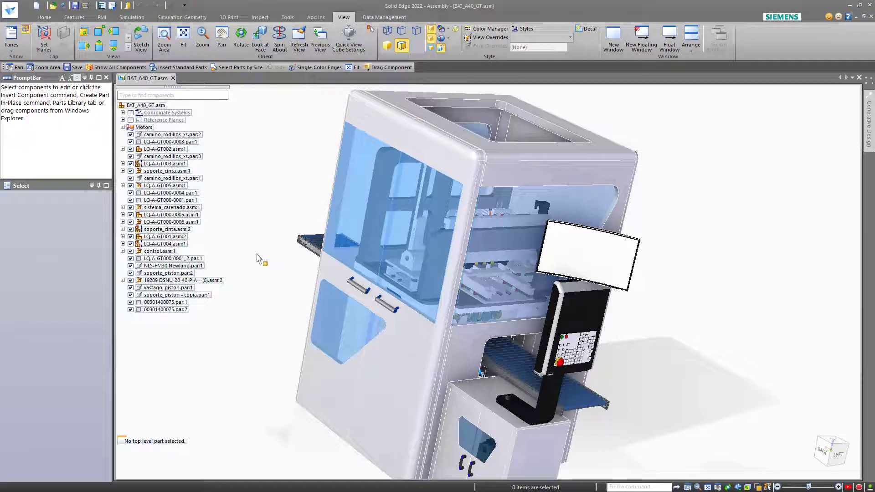
scroll(260, 259, "down", 5)
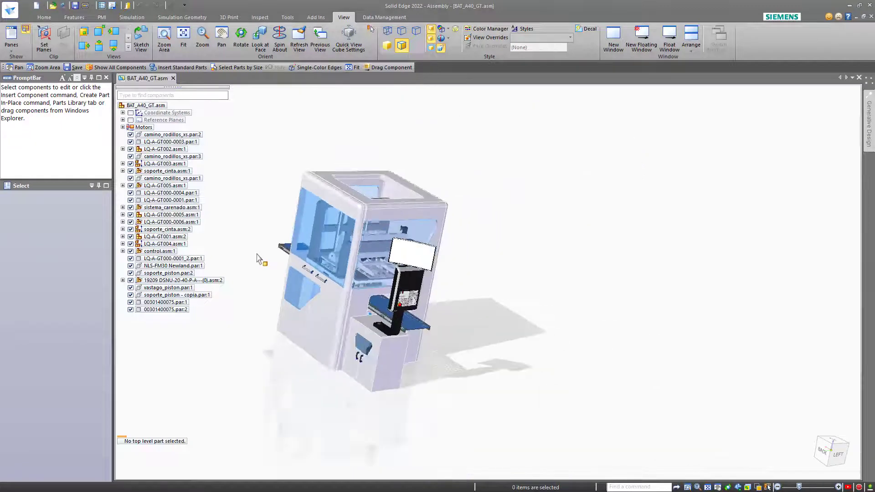
scroll(259, 259, "up", 4)
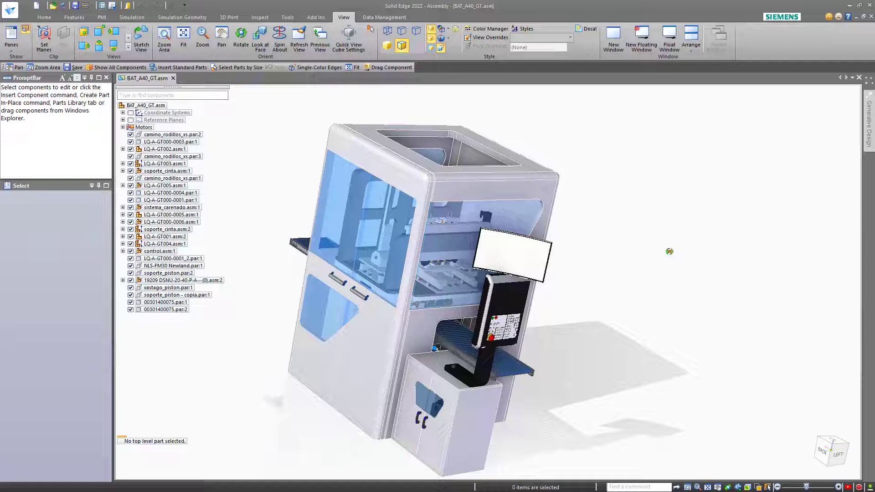
key("ctrl+l")
middle_click_drag(665, 228, 683, 243)
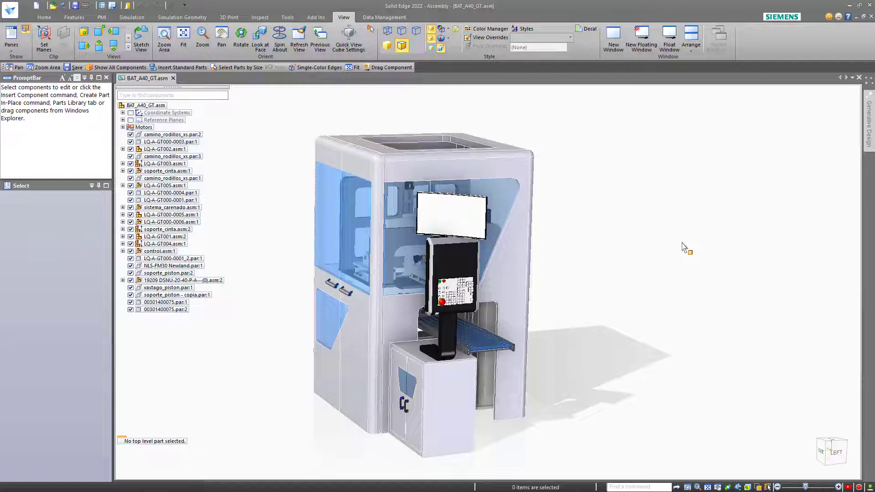
- Turn the assembly to the right side view using Common Views
right_click(683, 244)
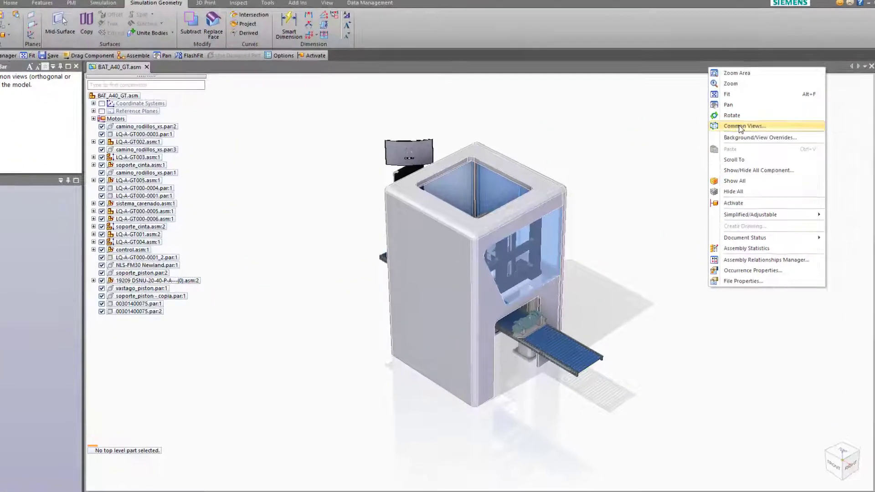
left_click(735, 134)
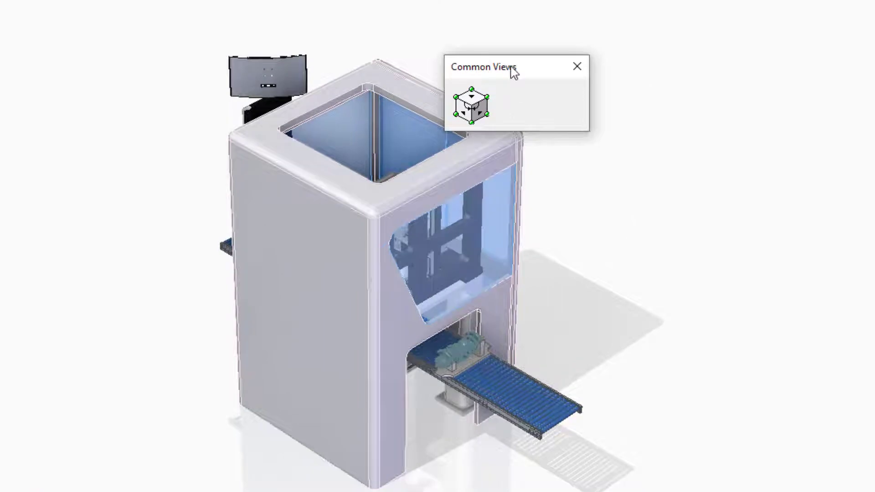
left_click_drag(512, 75, 623, 20)
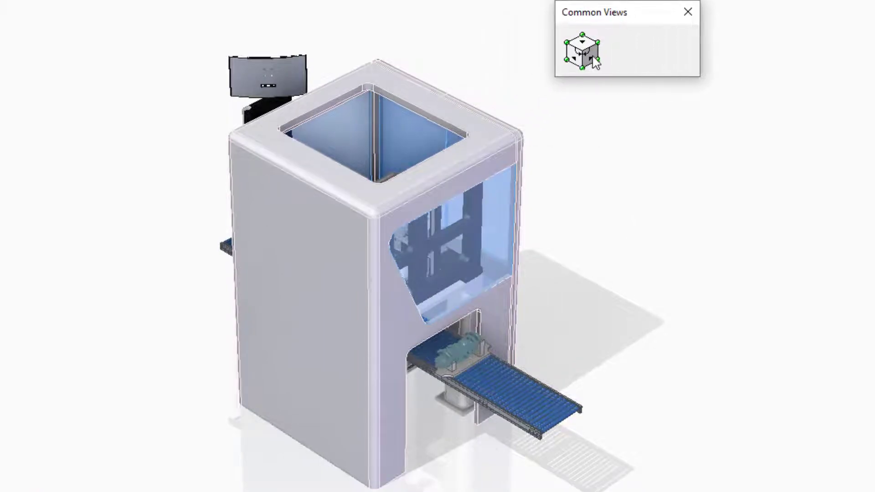
left_click(592, 64)
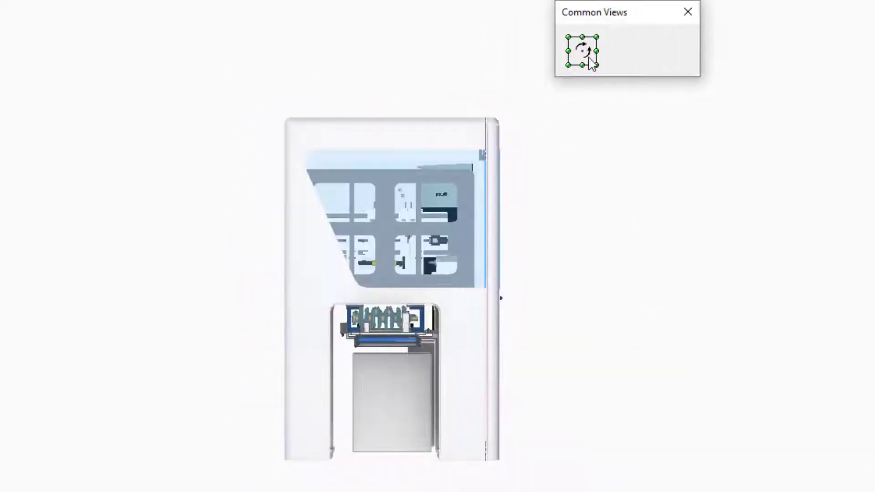
- Rotate the right side view in 90° steps back to upright, and close Common Views
left_click(586, 51)
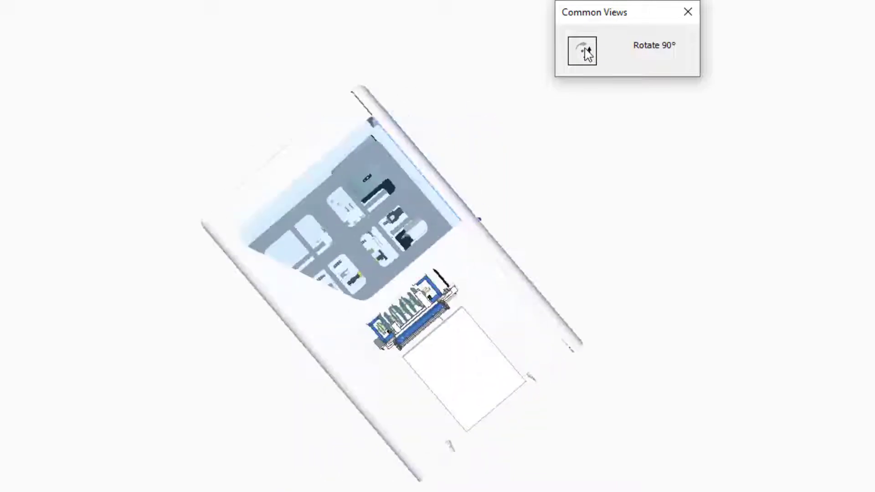
left_click(584, 56)
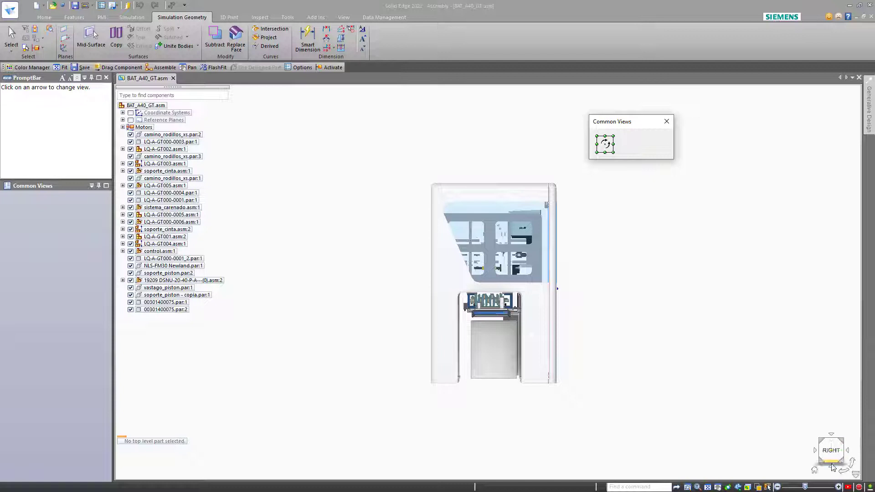
left_click(849, 469)
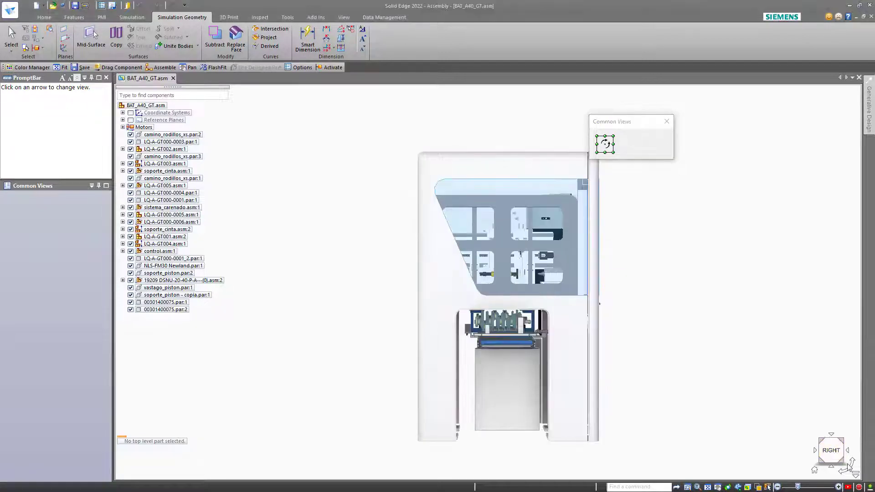
left_click(667, 127)
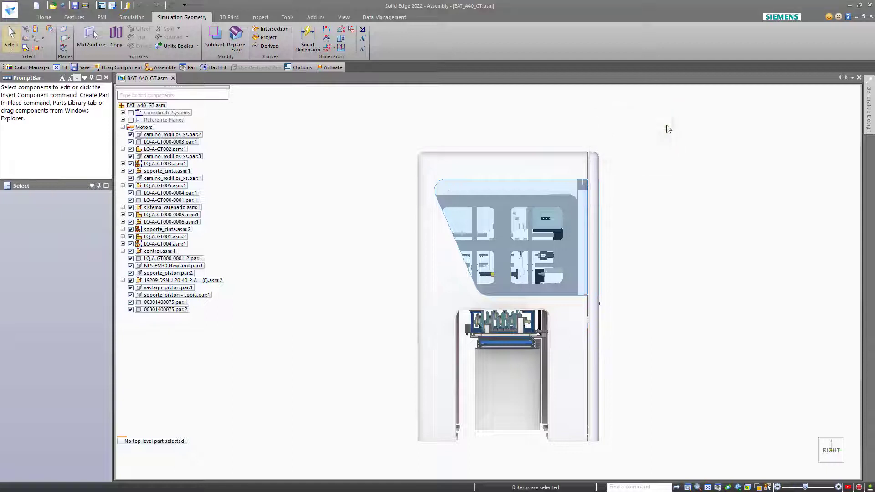
- Start Common Views again, switch back and forth with Previous View, and rotate the model in small increments
right_click(683, 182)
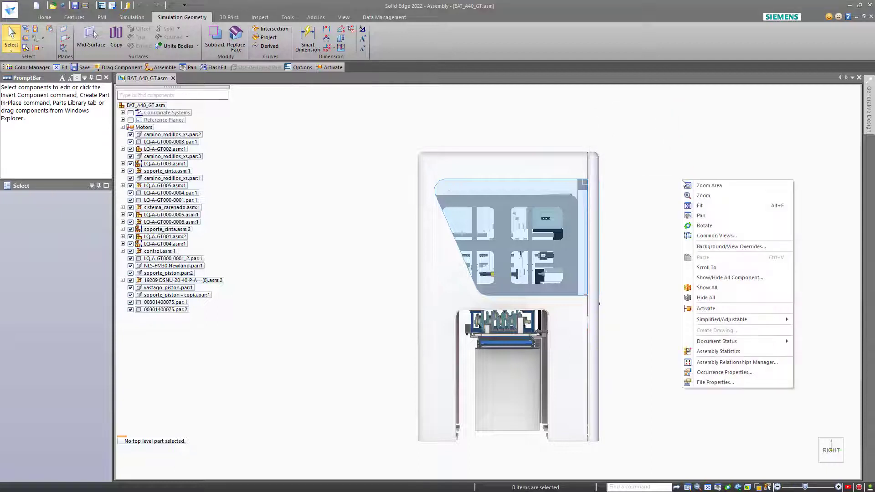
left_click(711, 236)
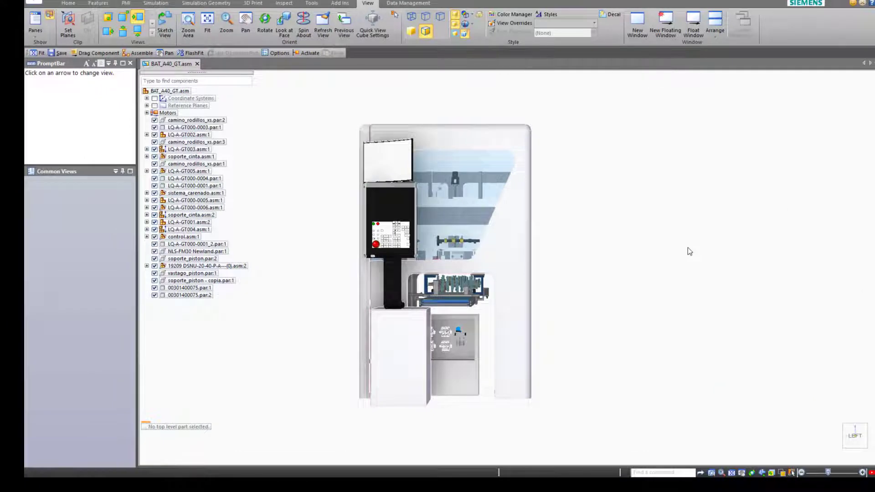
key("alt+F5")
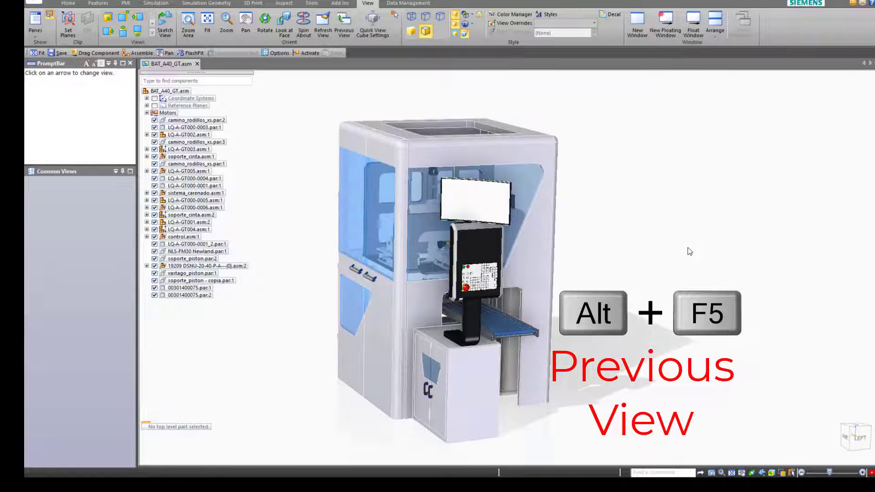
key("alt+F5")
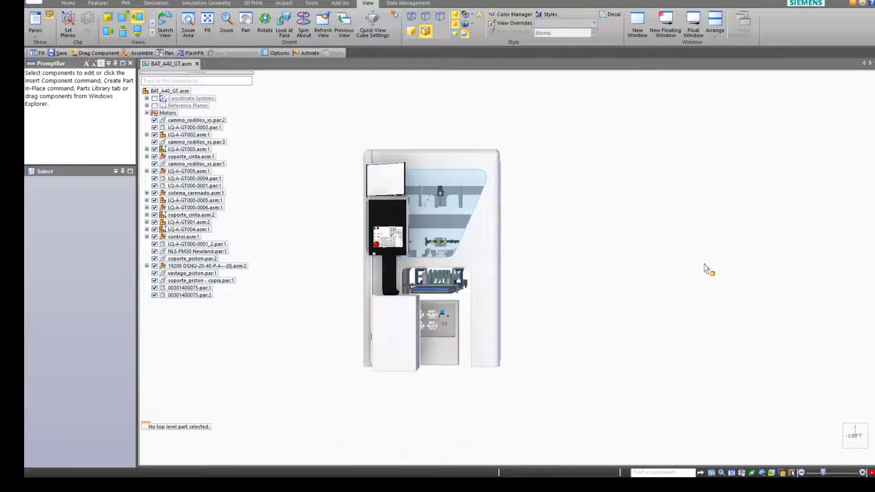
key("Right")
key("Right")
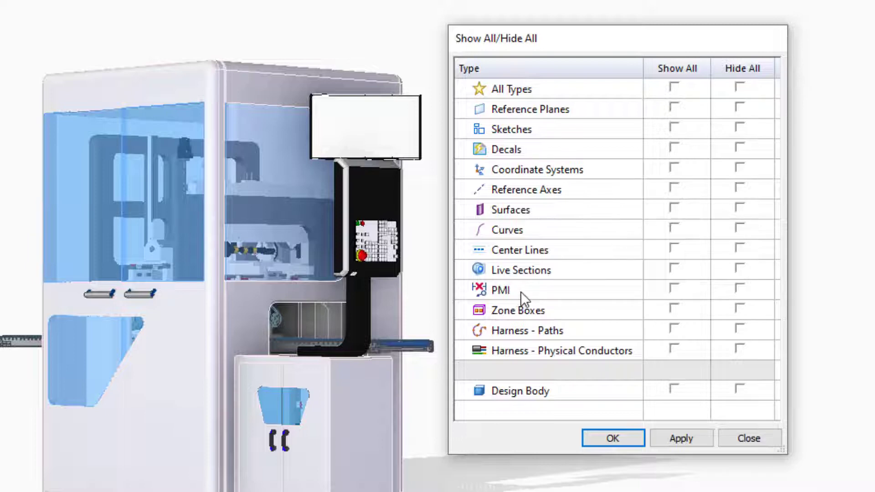
- Accept Show All/Hide All with no component types chosen, and start the Zoom command in the graphics area
left_click(614, 437)
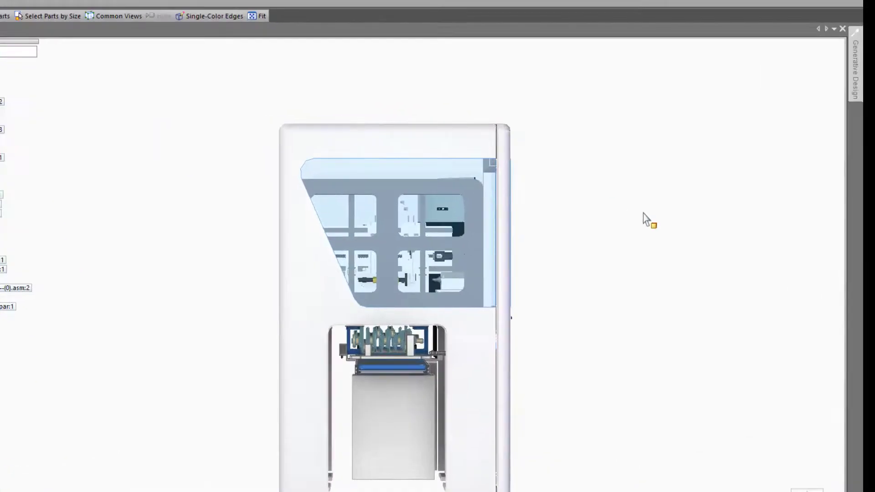
right_click(705, 225)
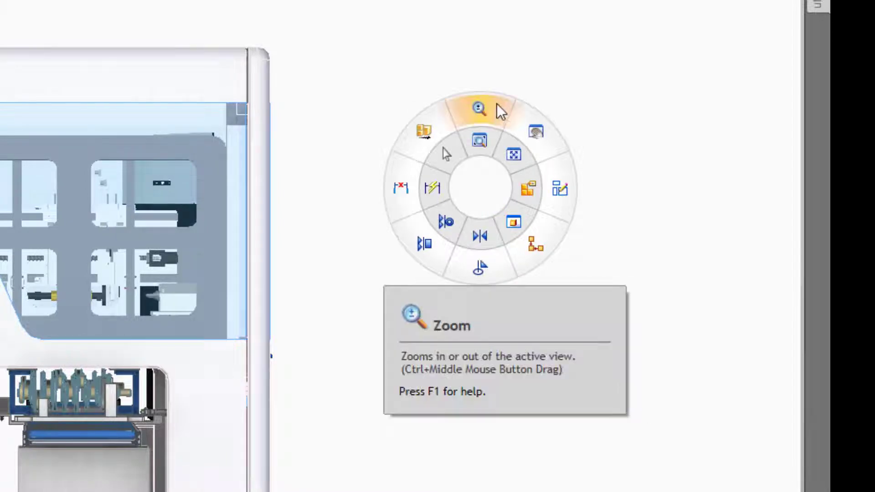
left_click(497, 104)
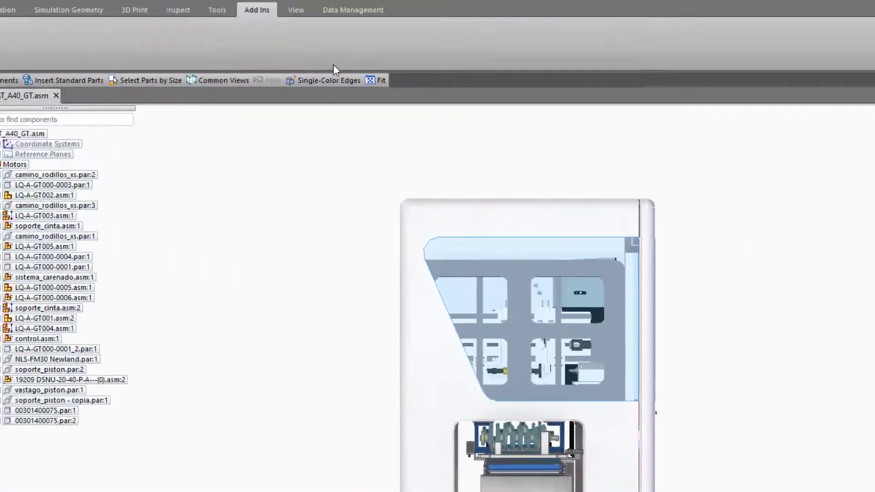
- Open the customization settings for the Quick Access commands
left_click(110, 7)
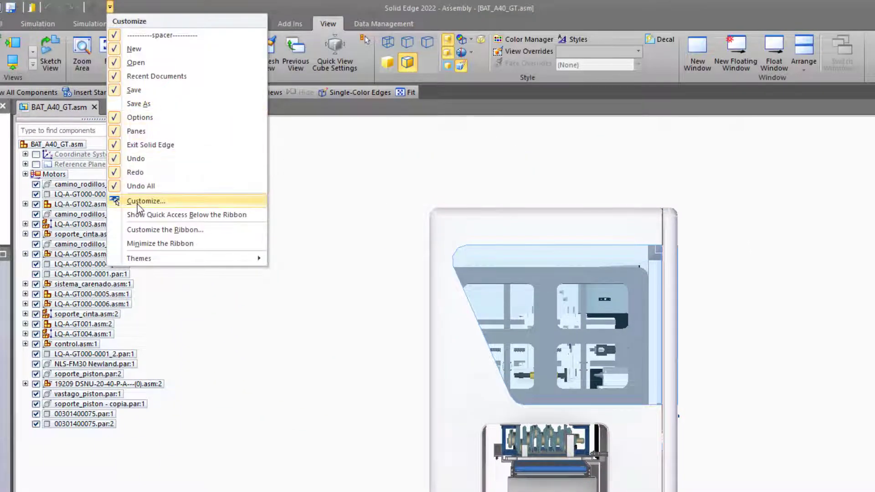
left_click(136, 201)
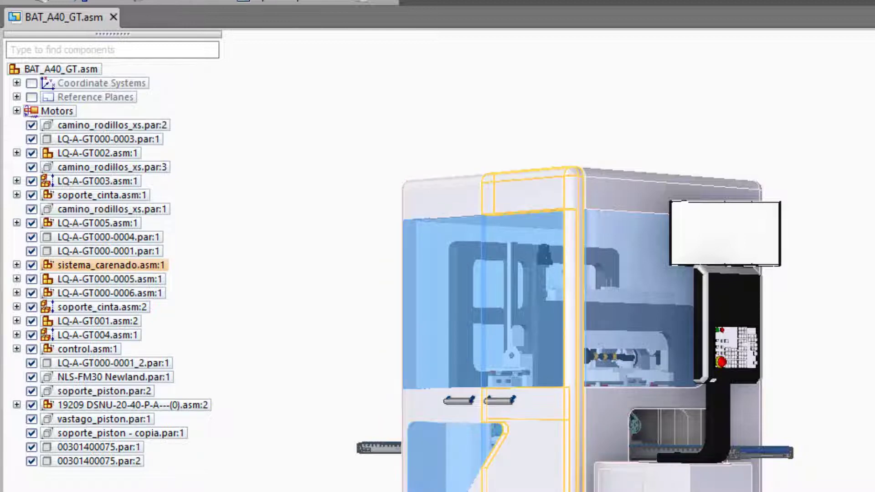
- Hide the sistema_carenado.asm:1 subassembly and show it again
left_click(30, 268)
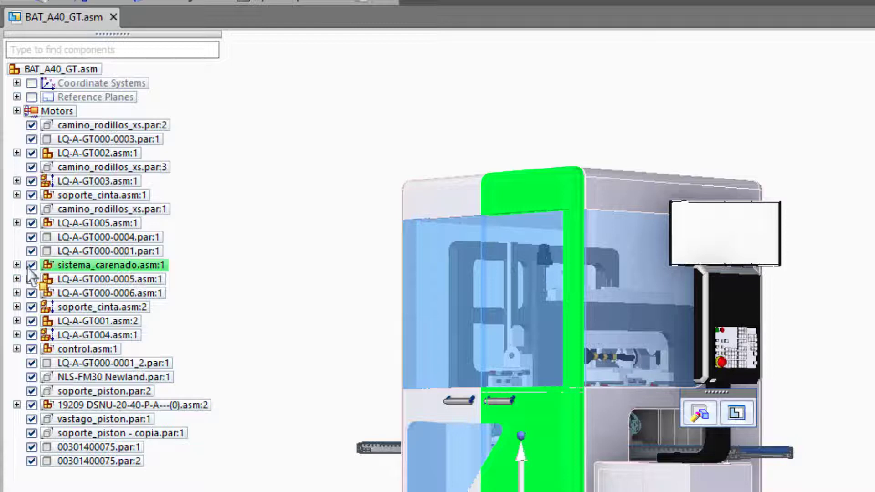
left_click(31, 265)
left_click(31, 266)
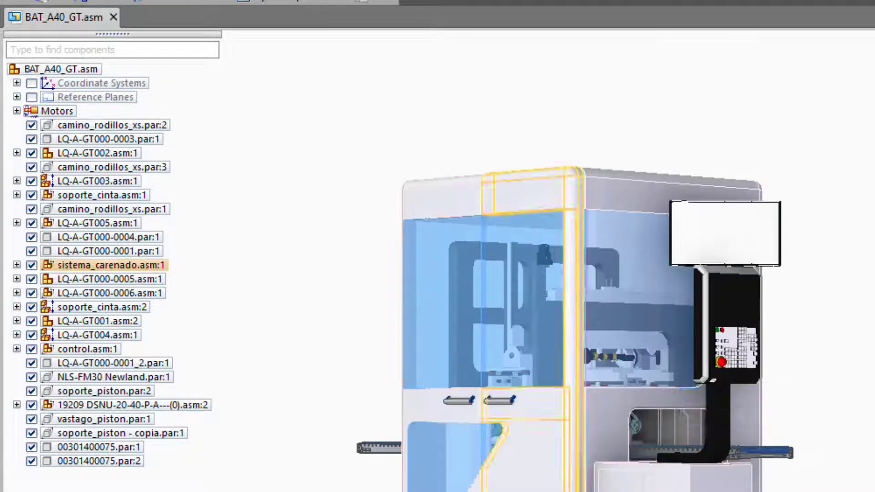
- Examine the visibility and zoom commands available for the sistema_carenado.asm:1 and LQ-A-GT000-0005.asm:1 subassemblies
right_click(529, 76)
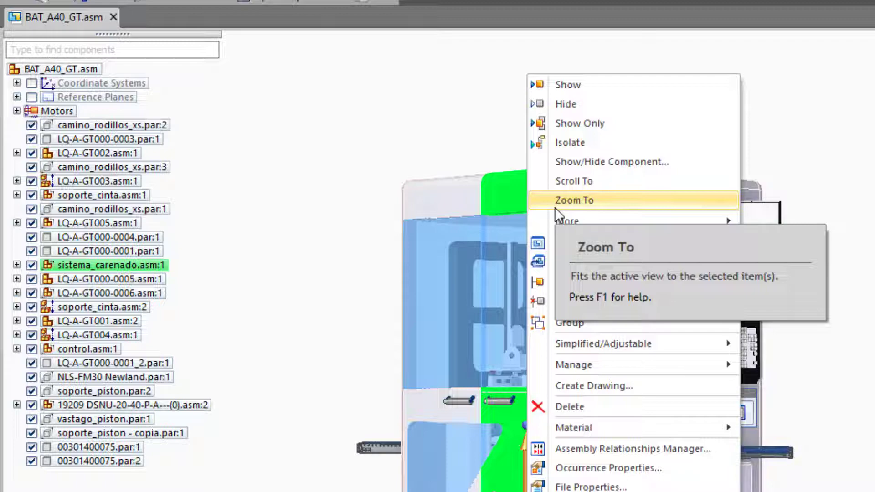
left_click(122, 277)
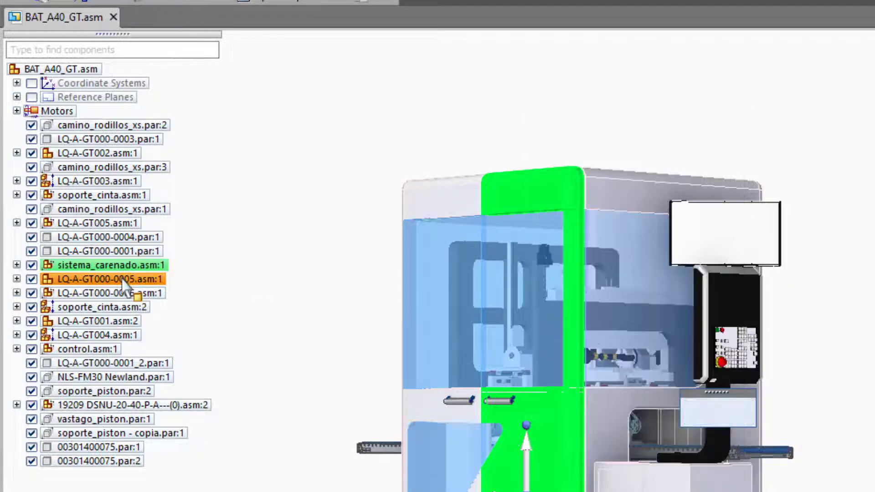
right_click(122, 278)
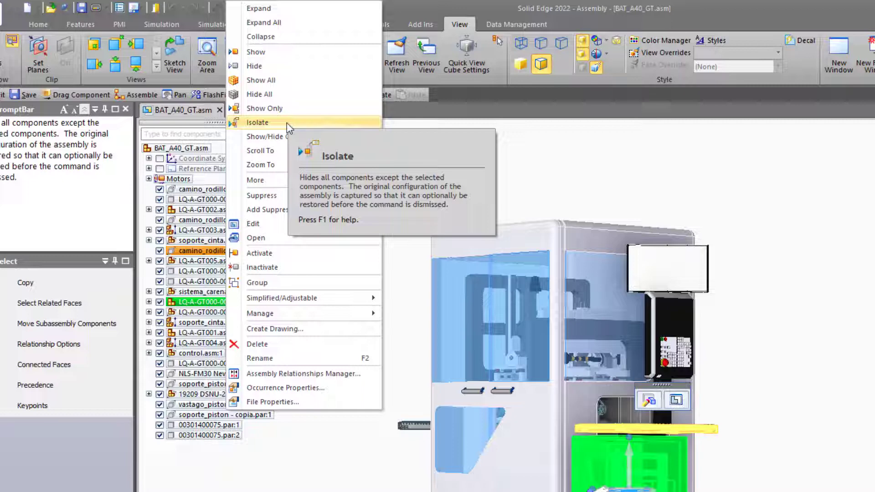
left_click(405, 202)
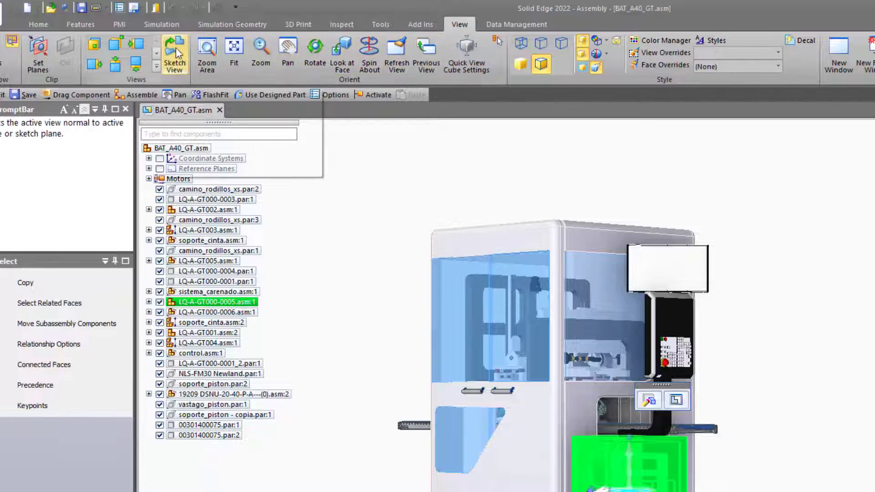
- Orient the view to the lower face of the enclosure door with Look at Face, and spin the view about that face by about 24°
left_click(343, 64)
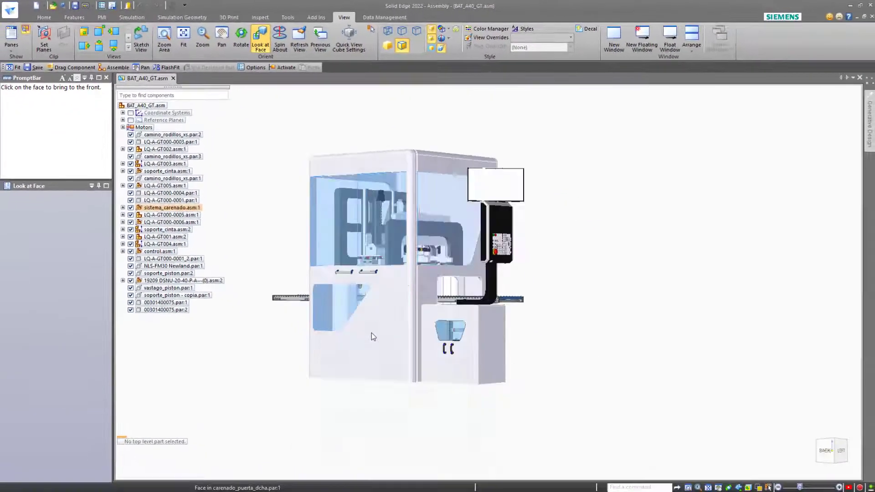
left_click(372, 333)
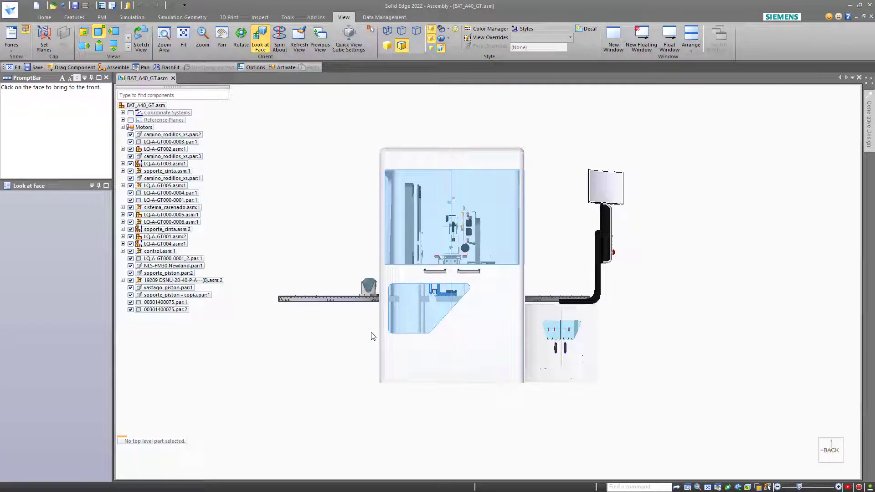
left_click(279, 37)
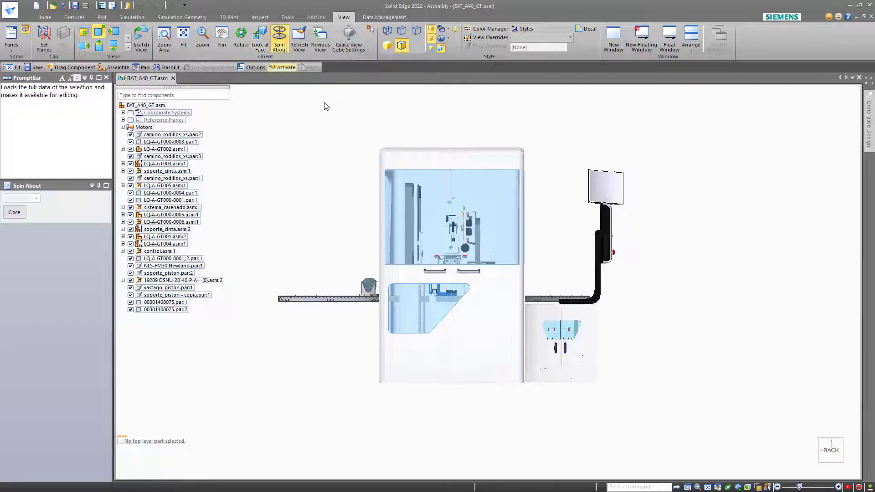
left_click(490, 316)
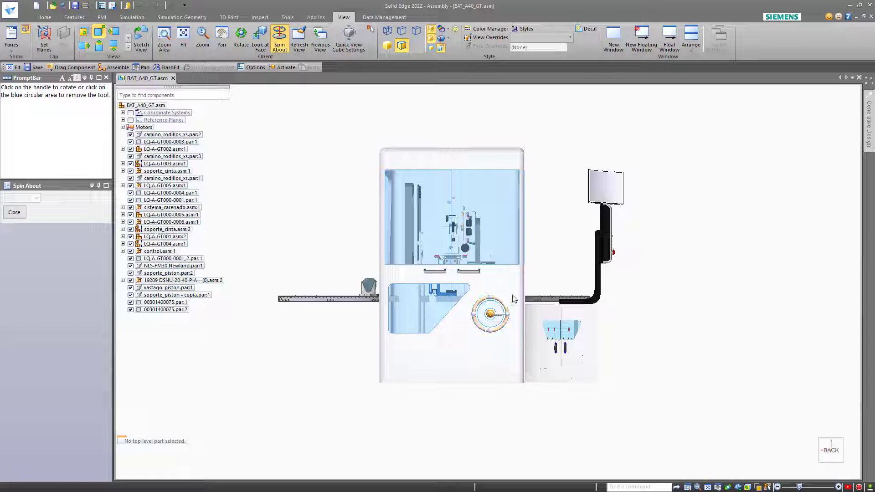
left_click_drag(505, 314, 451, 272)
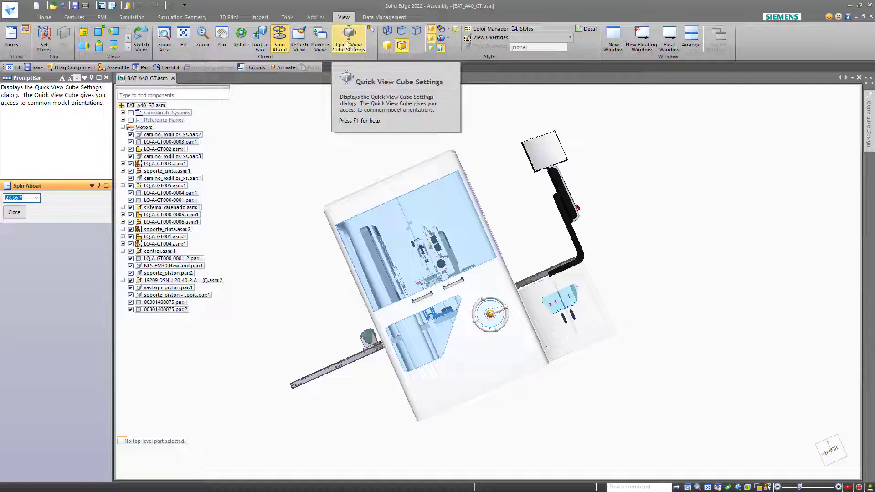
- Use the Quick View Cube to square up the back view, roll it, try angled orientations and return to the home view
left_click(833, 450)
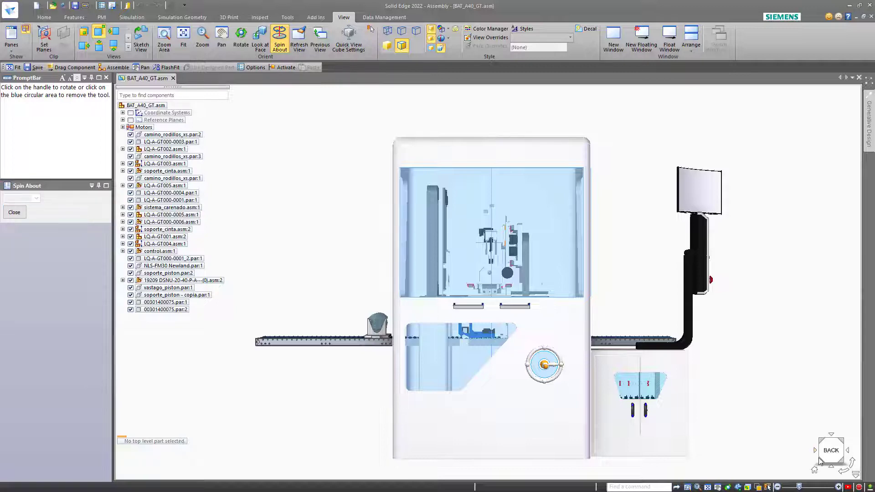
left_click(844, 472)
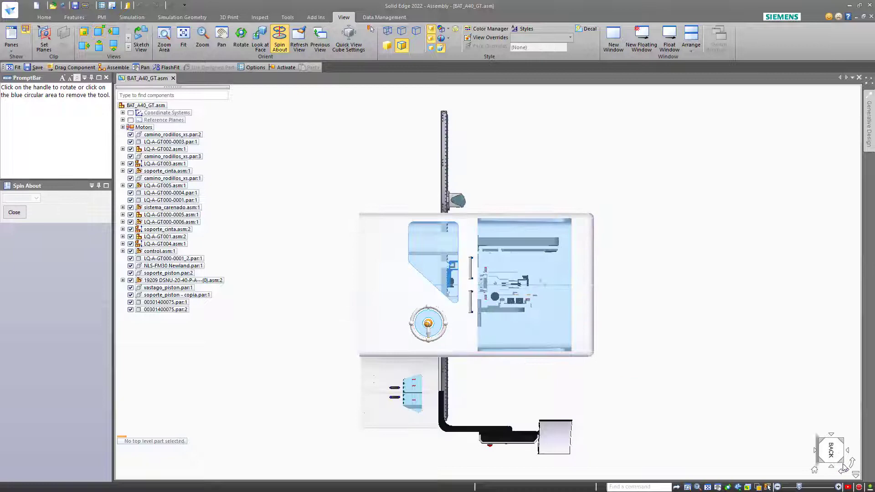
left_click(843, 463)
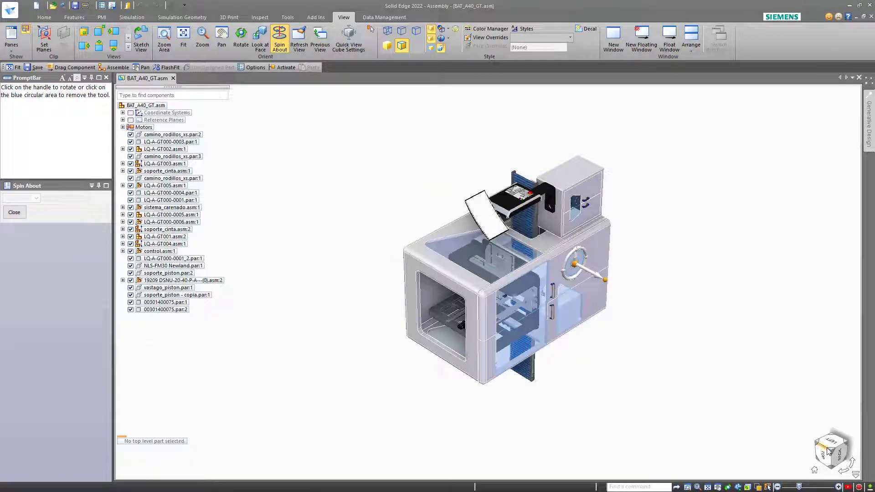
left_click(829, 452)
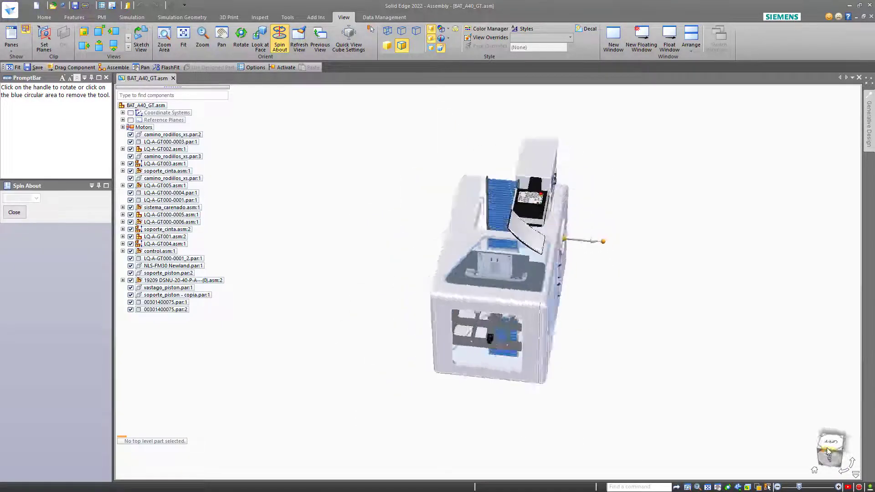
left_click(815, 470)
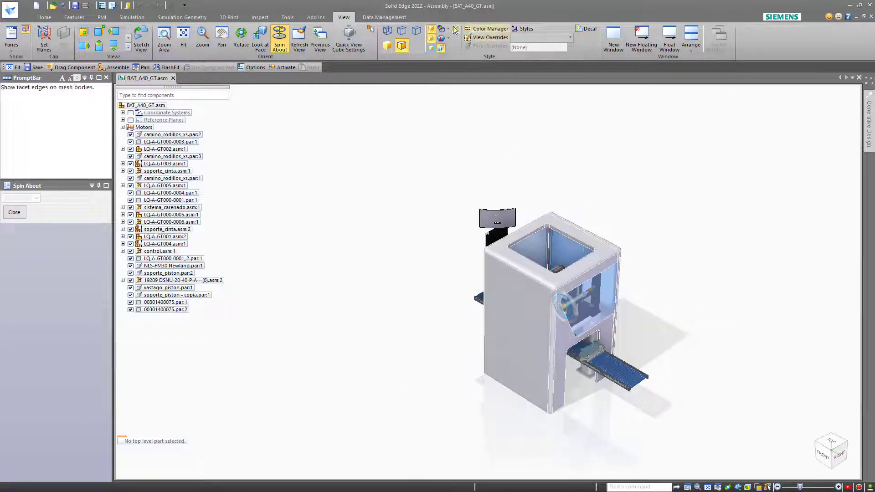
- Cycle the model display through wire frame, visible and hidden edges, visible edges and shaded, ending on Shaded with Visible Edges, and leave Spin About
scroll(398, 46, "up", 1)
scroll(382, 30, "down", 1)
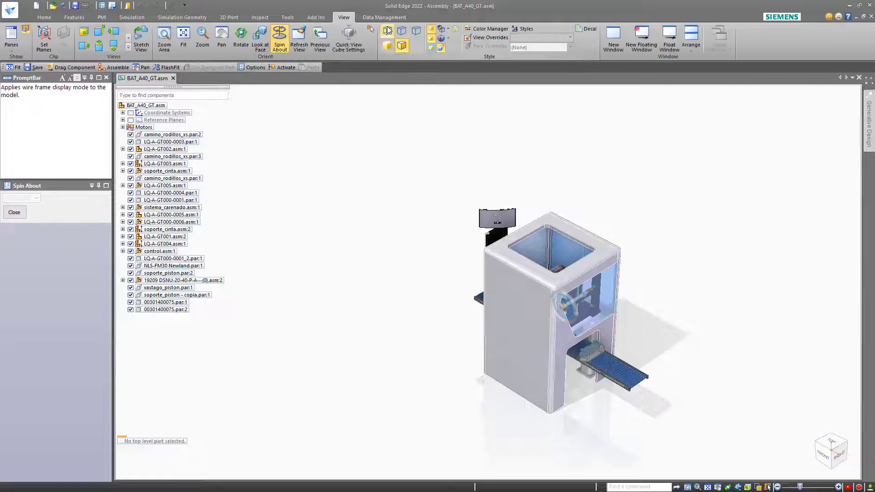
left_click(388, 30)
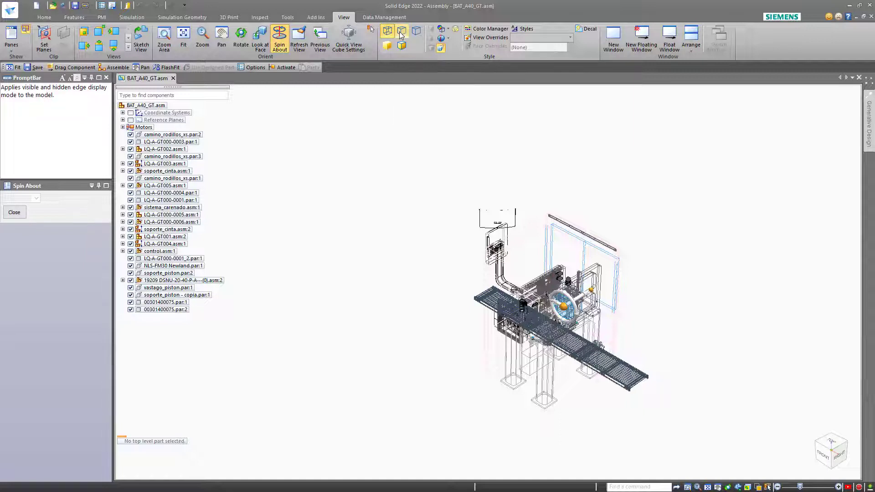
left_click(400, 32)
left_click(416, 32)
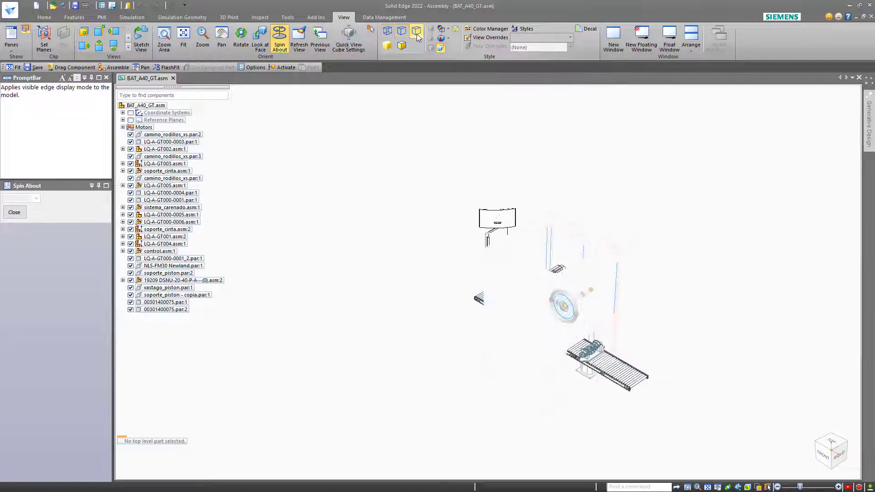
left_click(388, 47)
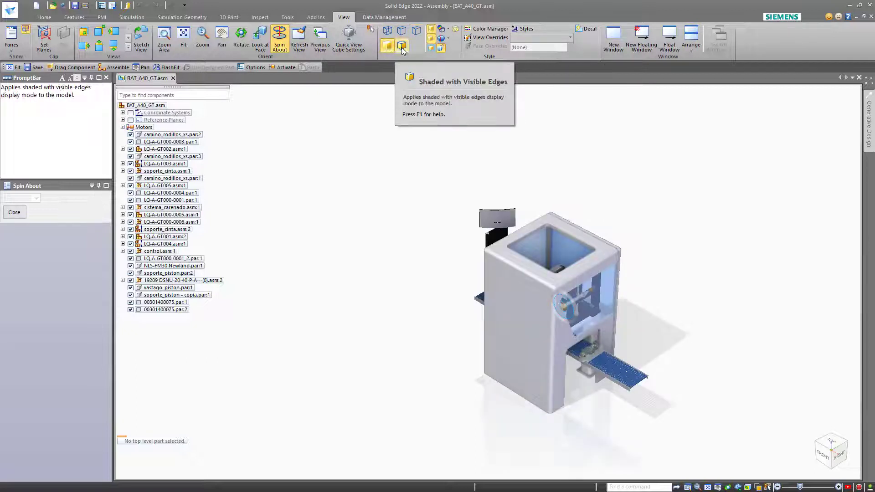
left_click(402, 47)
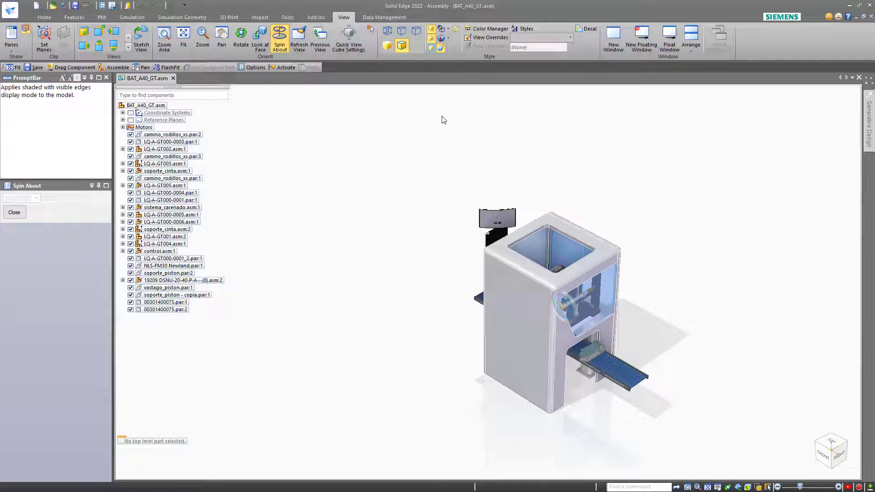
left_click(482, 31)
key("Escape")
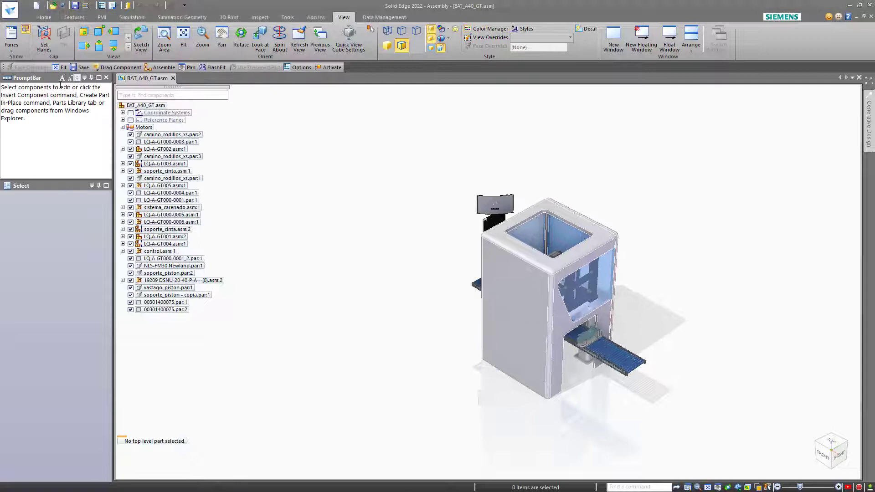
- Show the Style Palette and apply Acero al rojo to the large enclosure panel and Amarillo Cristal to the monitor
left_click(14, 56)
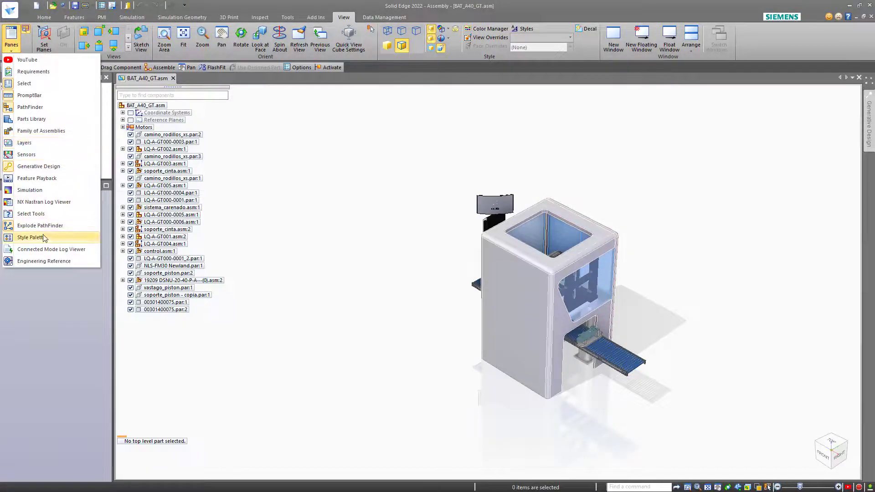
left_click(20, 237)
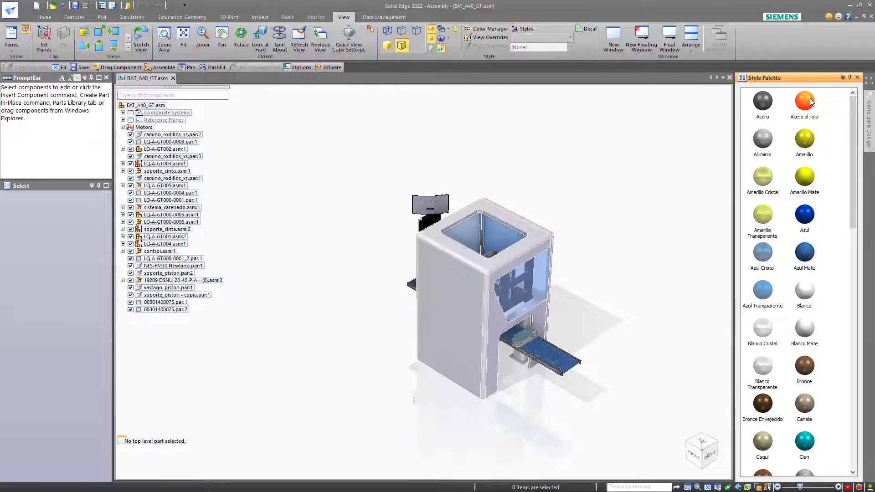
left_click_drag(809, 101, 429, 314)
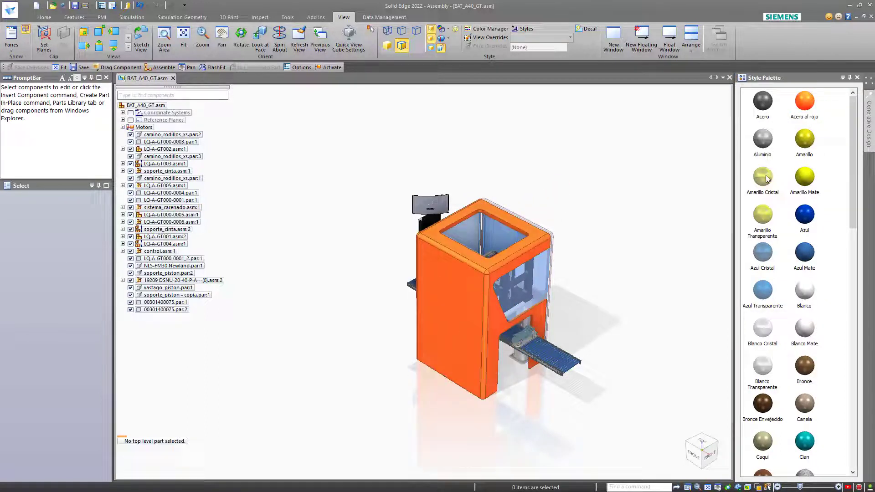
scroll(428, 198, "down", 1)
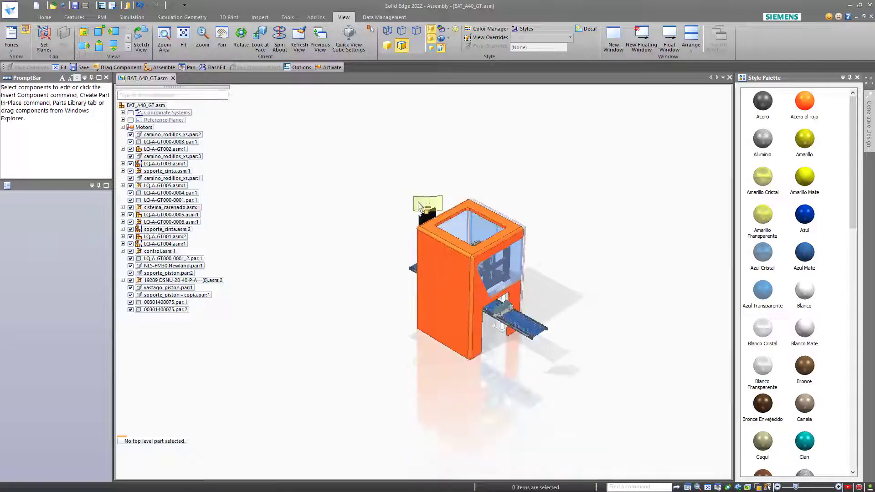
scroll(487, 196, "up", 2)
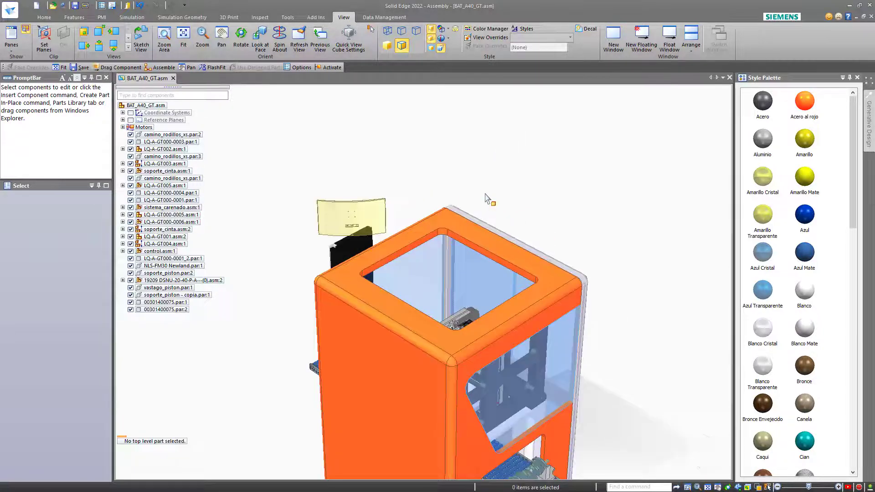
scroll(486, 197, "up", 2)
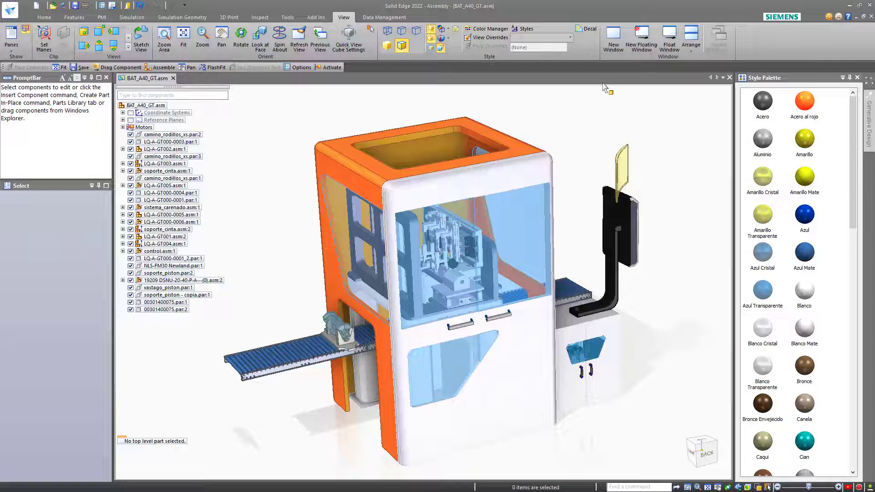
- Open the assembly in a second window and switch between BAT_A40_GT.asm:1 and BAT_A40_GT.asm:2
left_click(614, 44)
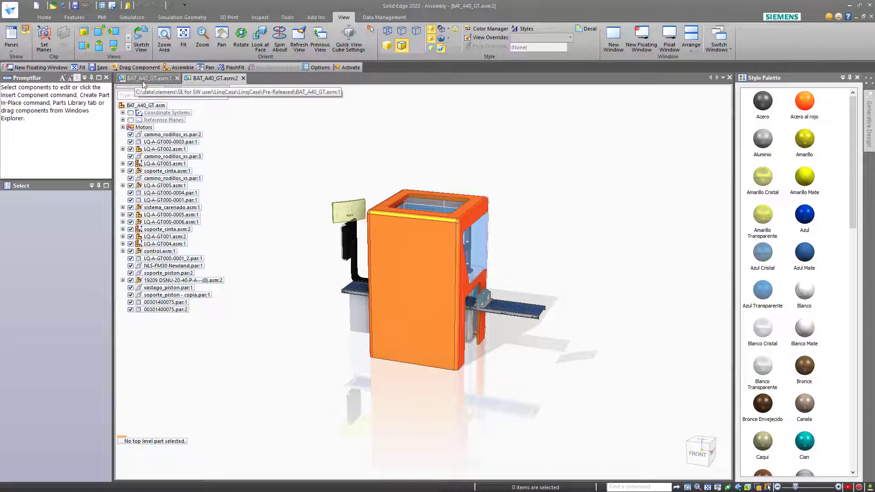
left_click(160, 83)
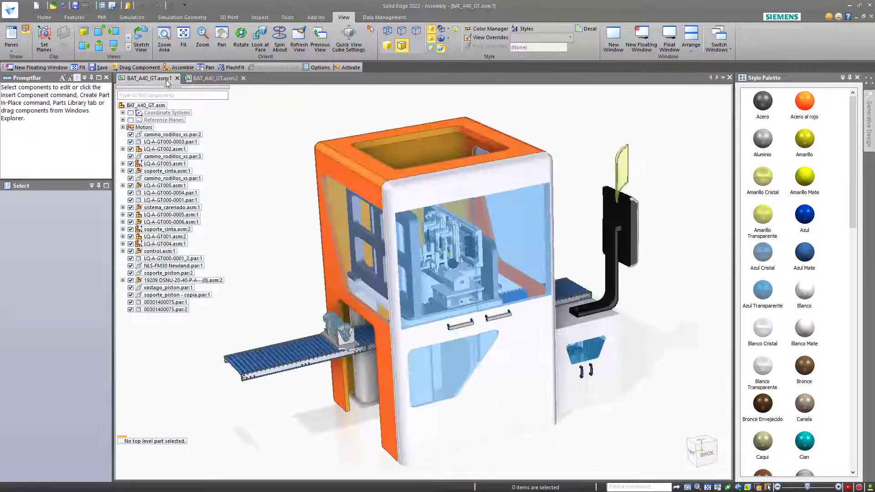
left_click(212, 78)
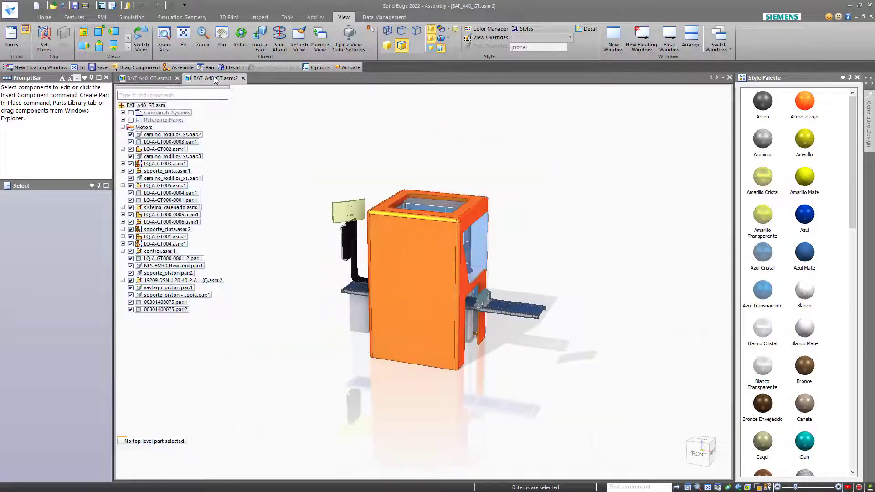
- Open the assembly in a new floating window, and review the open windows with Switch Windows while staying in BAT_A40_GT.asm:2
left_click(647, 41)
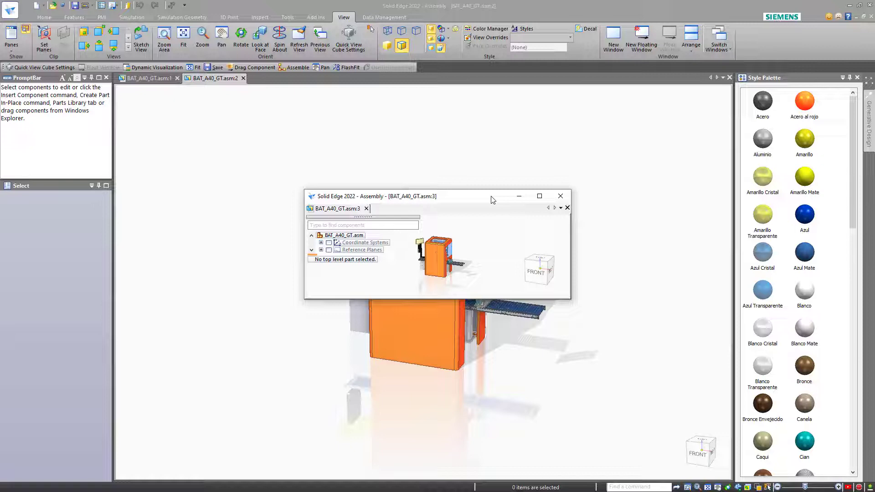
left_click(730, 50)
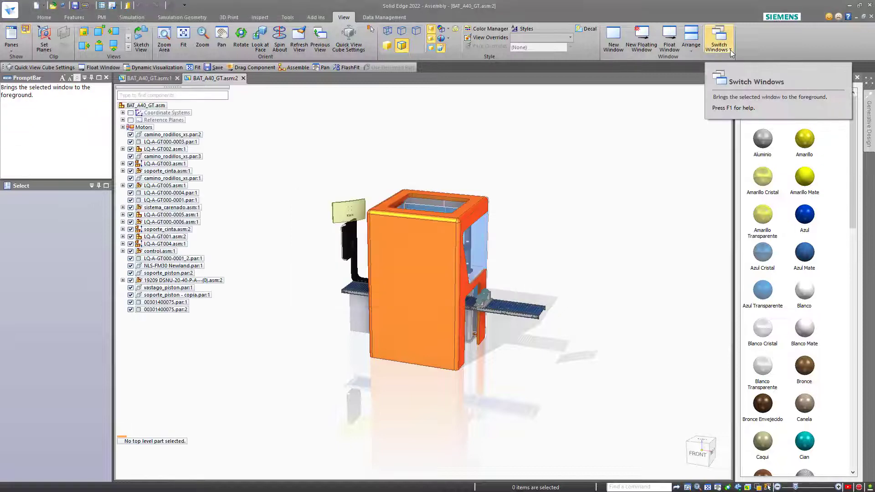
left_click(730, 50)
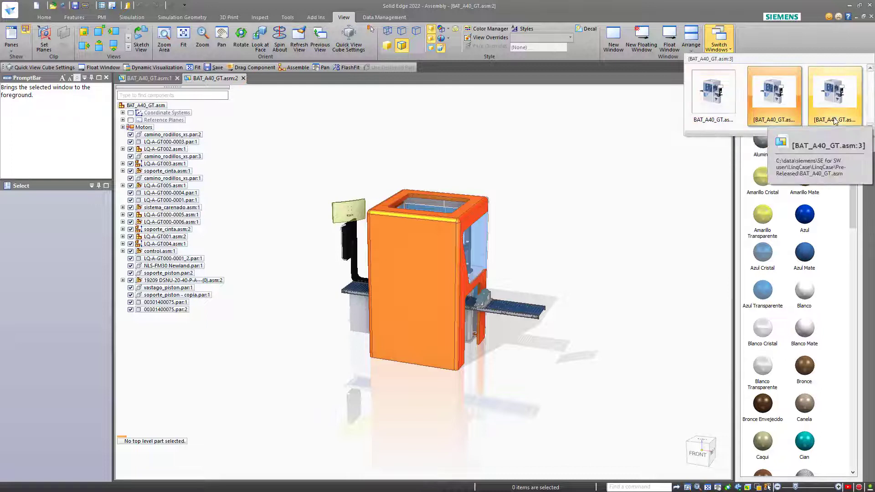
left_click(659, 187)
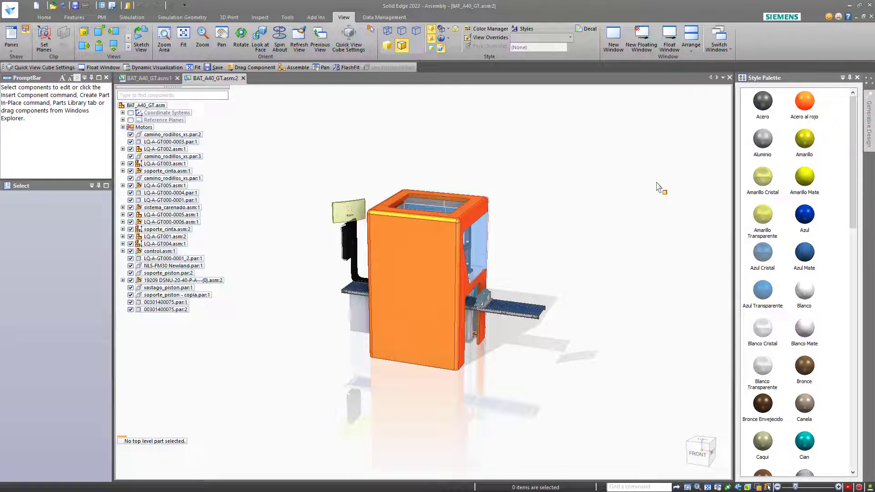
key("ctrl+Tab")
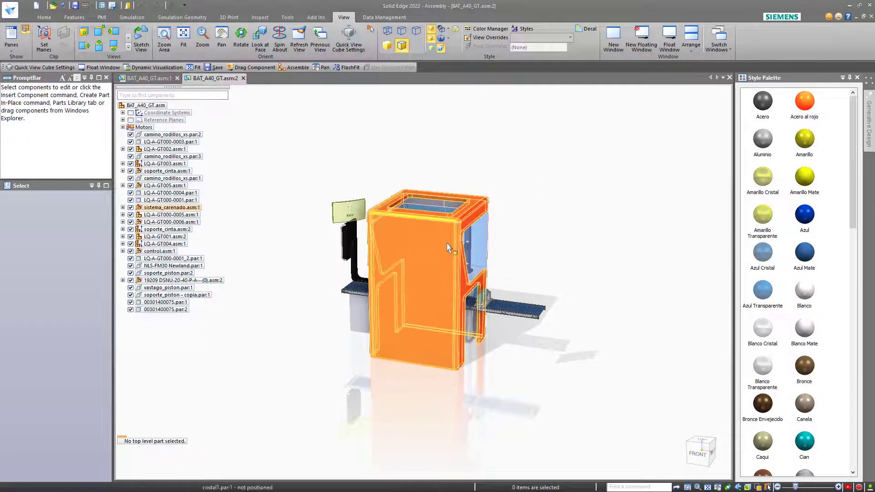
scroll(454, 246, "up", 5)
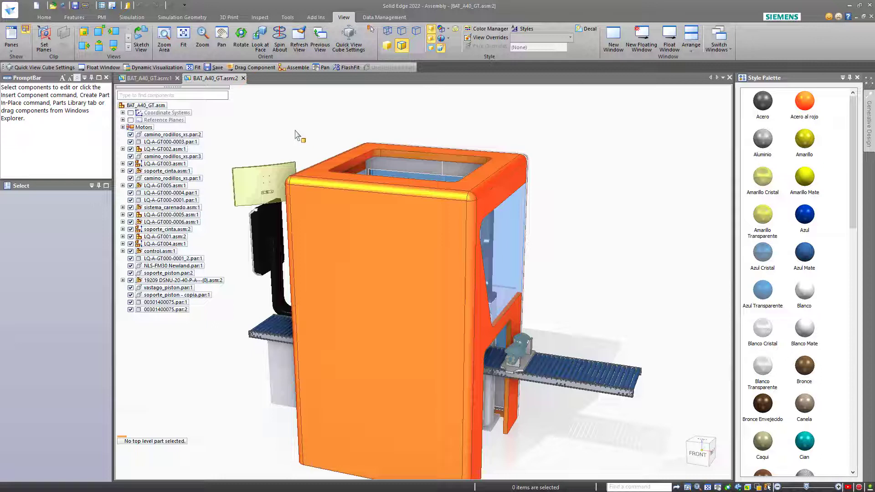
- Clip the assembly view between two planes parallel to the enclosure's large front panel, cutting the enclosure open to expose the internal mechanism
left_click(44, 45)
left_click(347, 166)
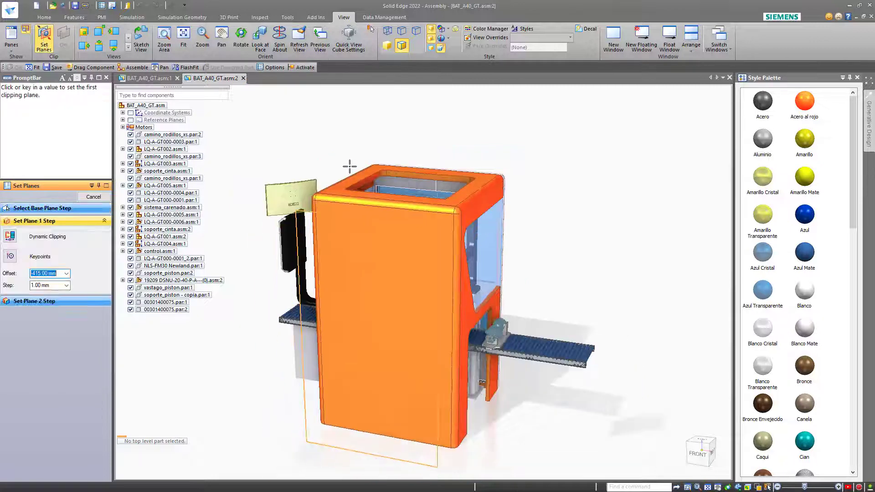
left_click(388, 121)
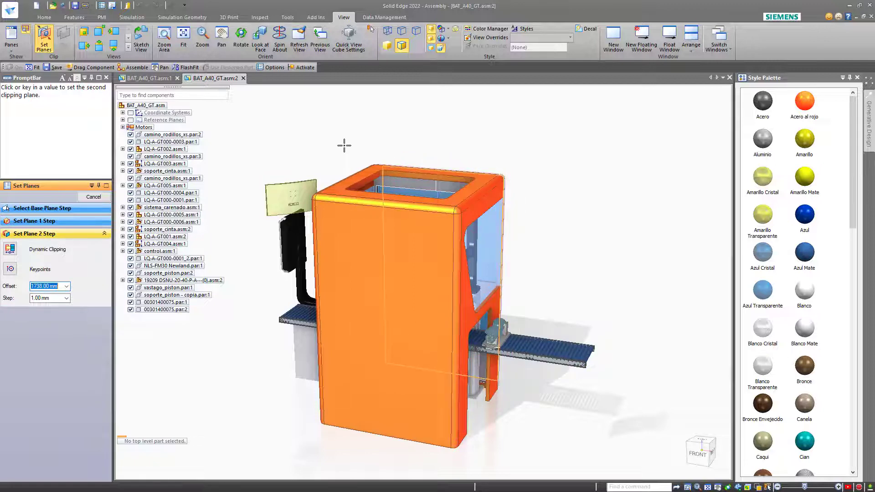
left_click(344, 146)
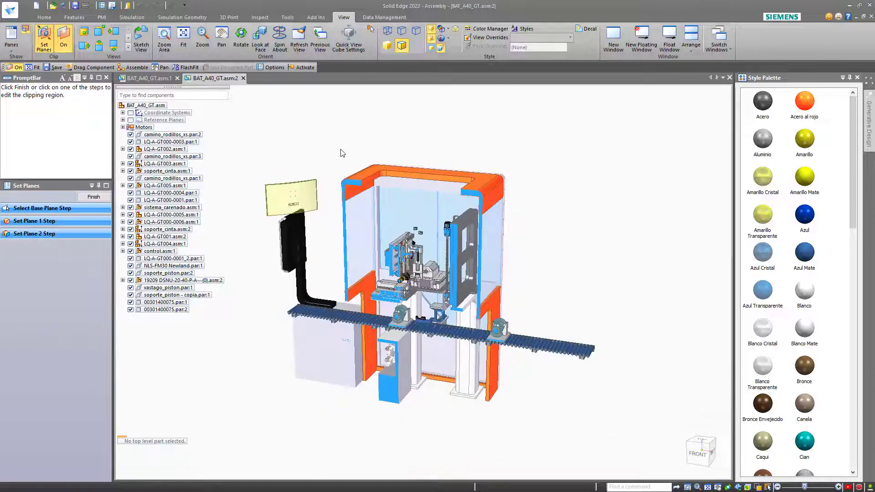
- Toggle the clipping off, on and off again to compare the sectioned and complete machine, leaving it off
left_click(62, 46)
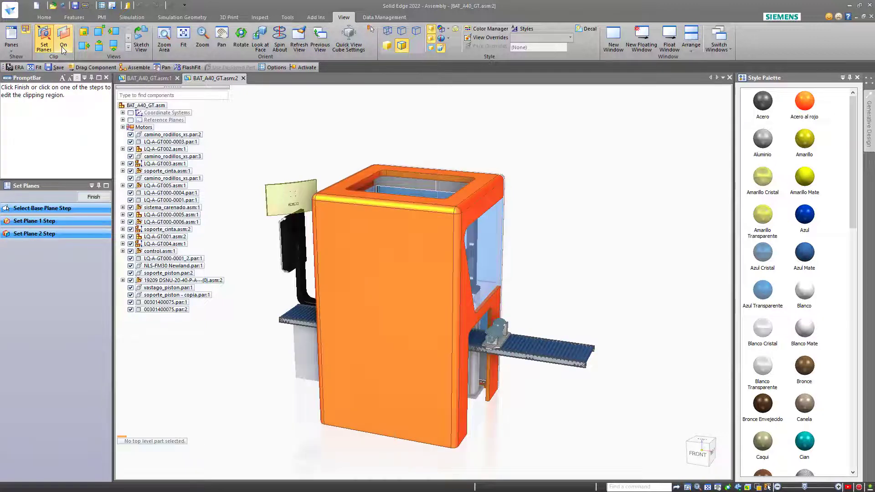
left_click(61, 47)
left_click(58, 46)
- Enter the Explode-Render-Animate environment and auto-explode the whole assembly with automatic spread distance, then view it from behind and leave the command
left_click(293, 20)
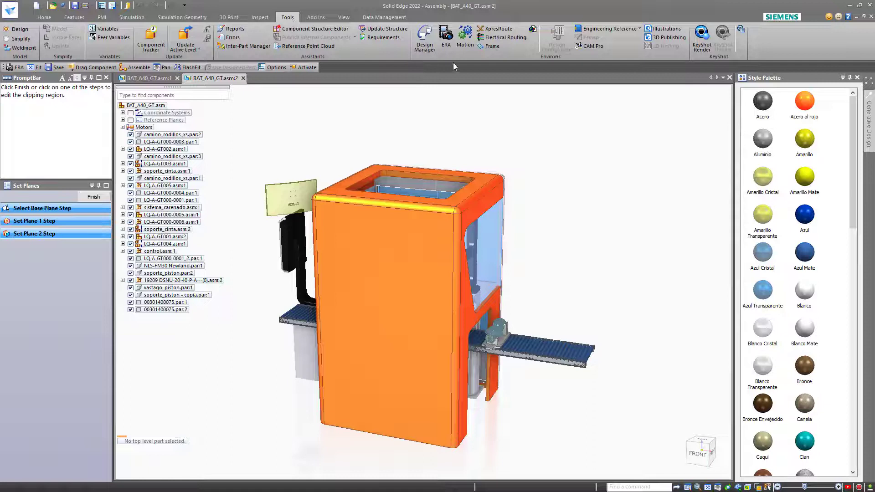
left_click(447, 38)
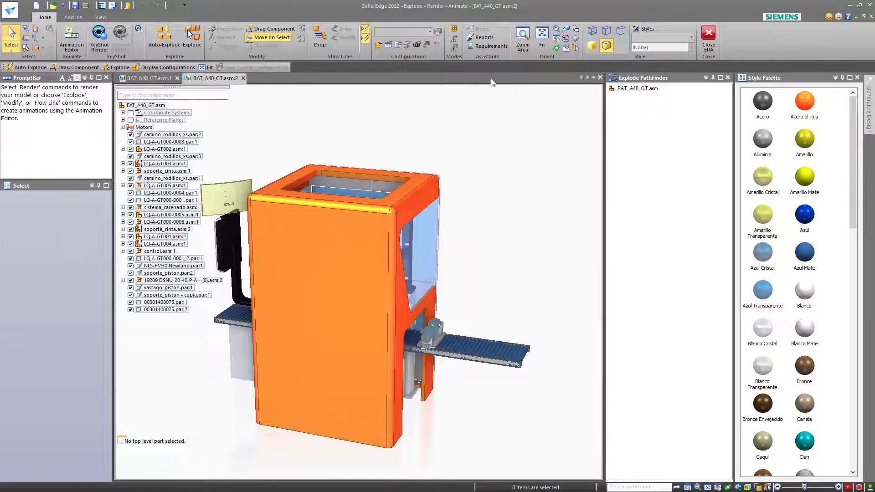
left_click(163, 40)
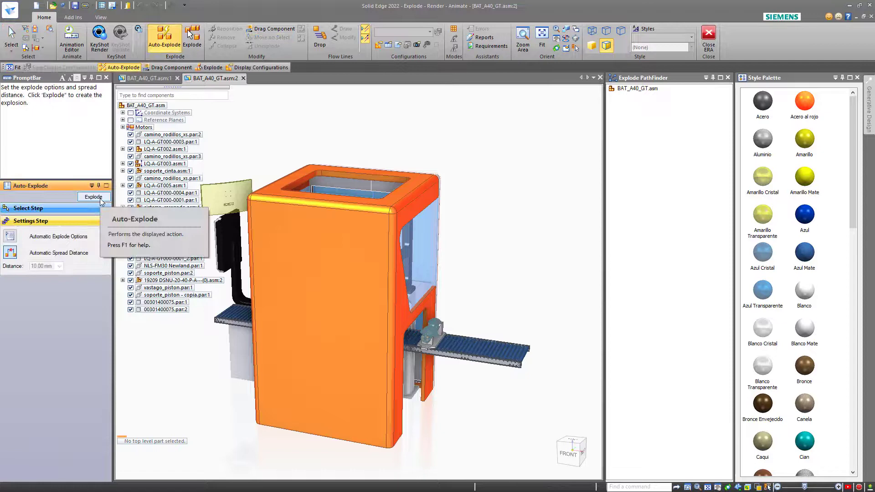
left_click(65, 233)
left_click(100, 199)
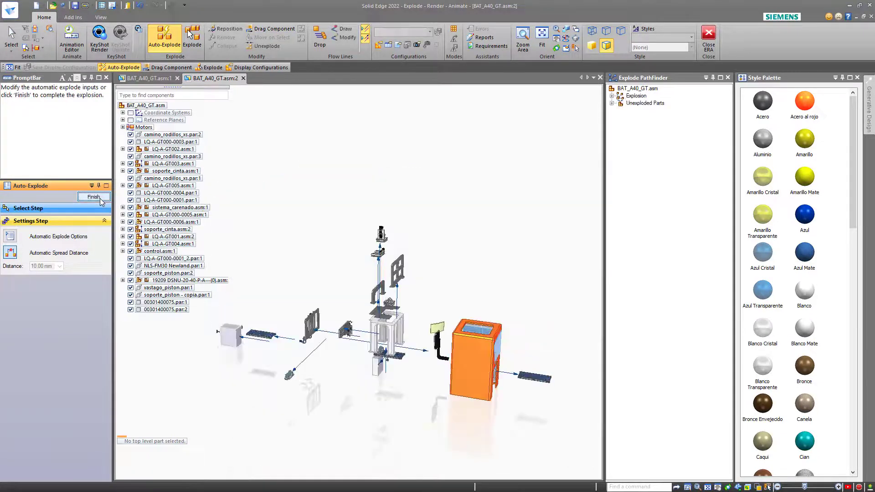
middle_click_drag(492, 254, 507, 255)
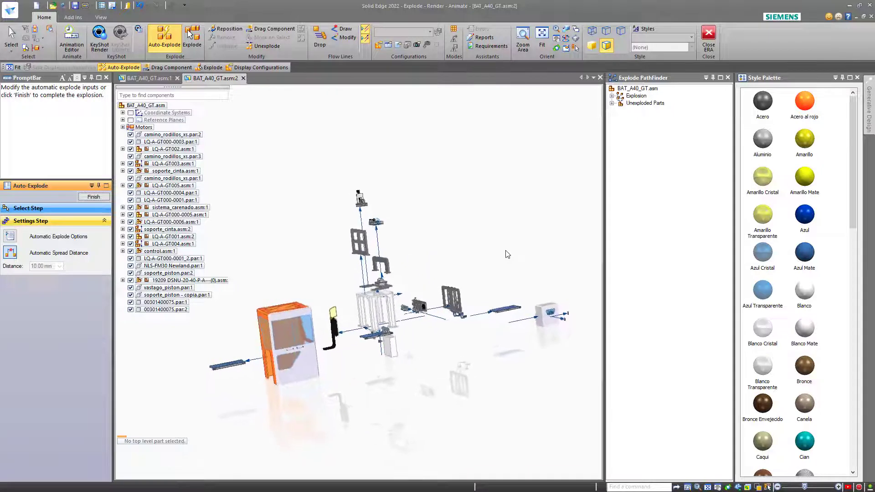
key("Escape")
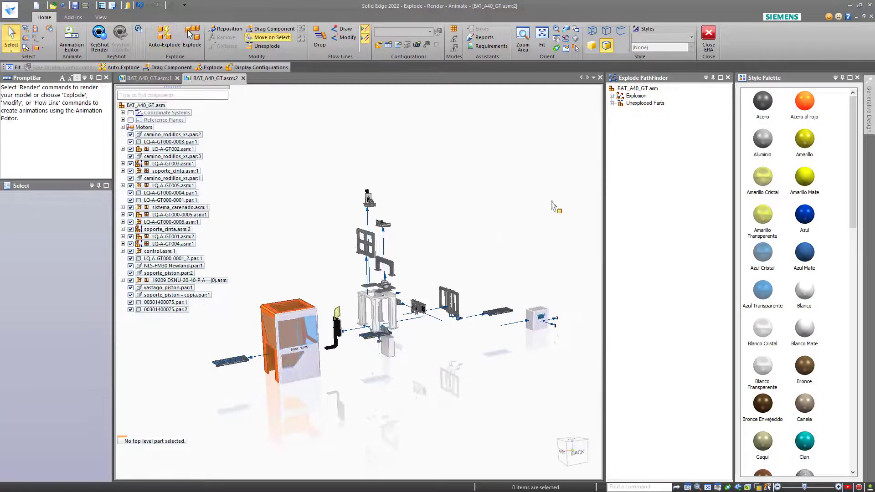